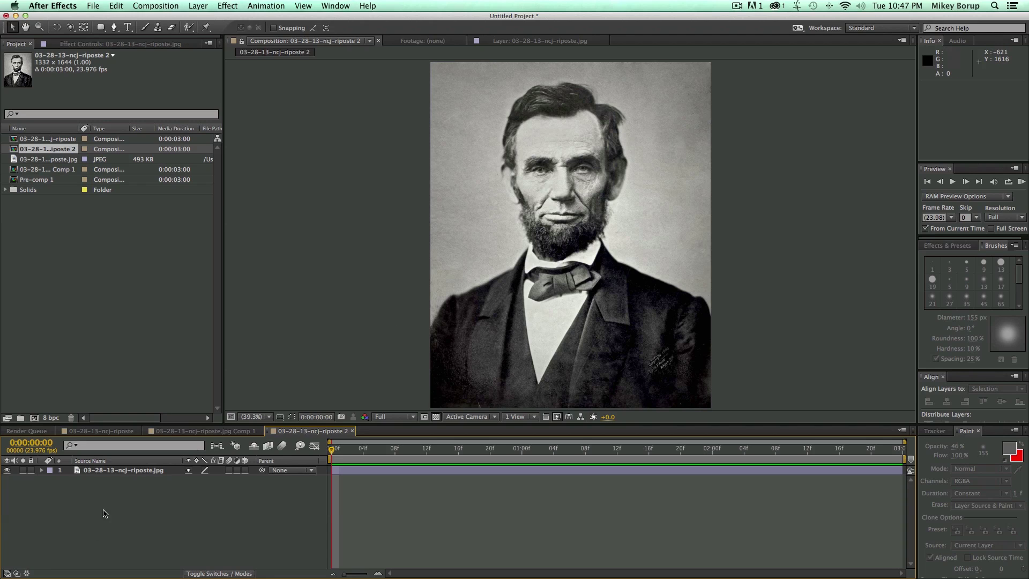
# Duplicate the portrait photo layer and hide the lower copy.
pyautogui.click(123, 471)
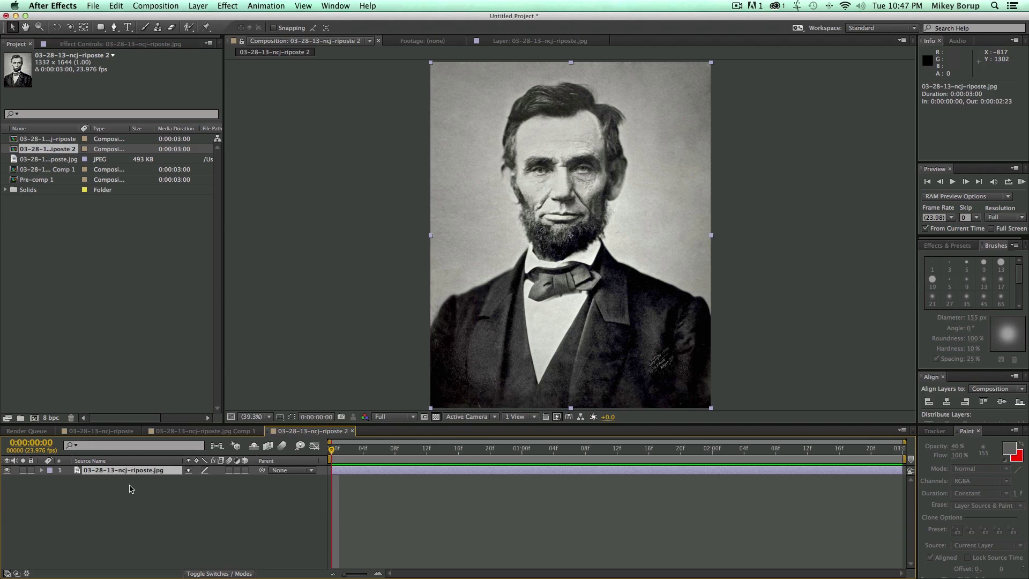
pyautogui.press('super+d')
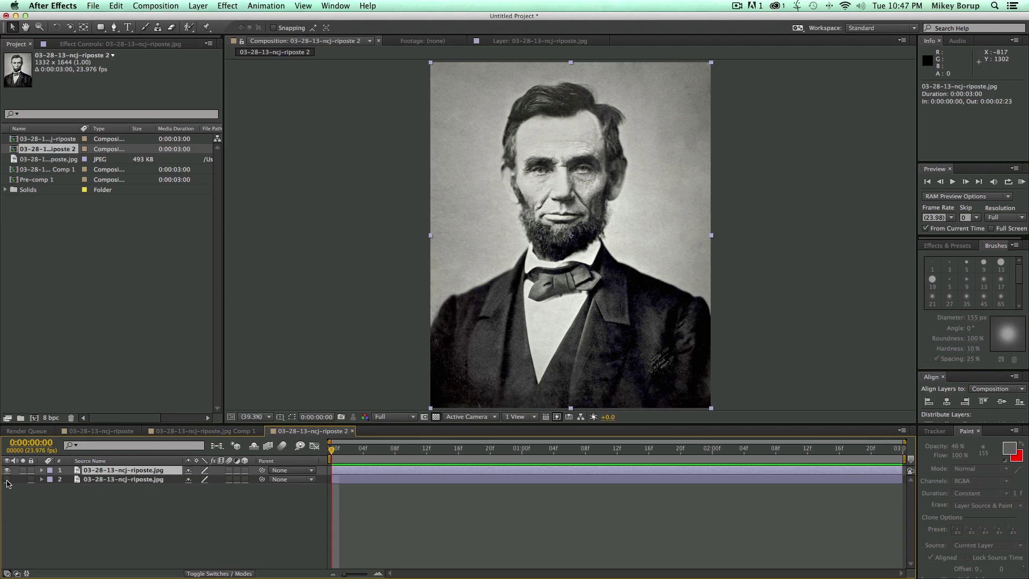
pyautogui.click(169, 503)
# Rename the upper photo layer Depth.
pyautogui.click(155, 472)
pyautogui.press('Return')
pyautogui.write('De')
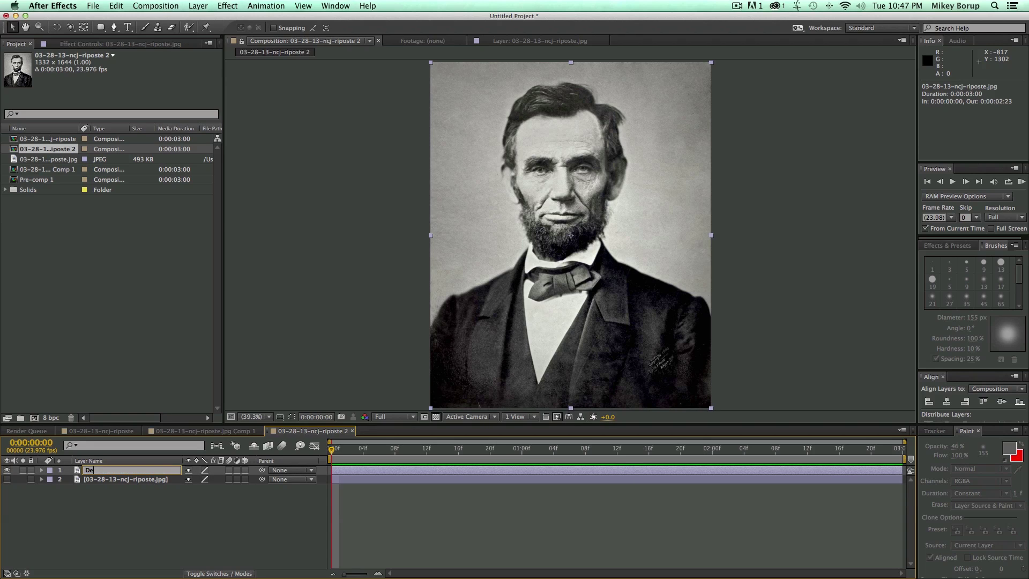
pyautogui.write('pth')
pyautogui.press('Return')
pyautogui.click(454, 501)
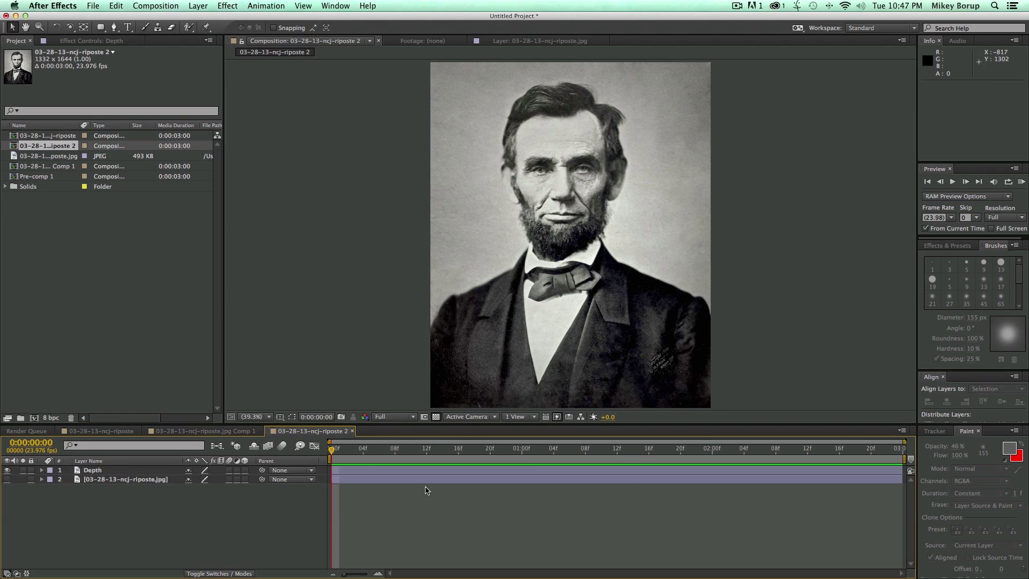
# Open the Depth layer for painting with the Brush tool and set the foreground colour to black (000000).
pyautogui.click(421, 471)
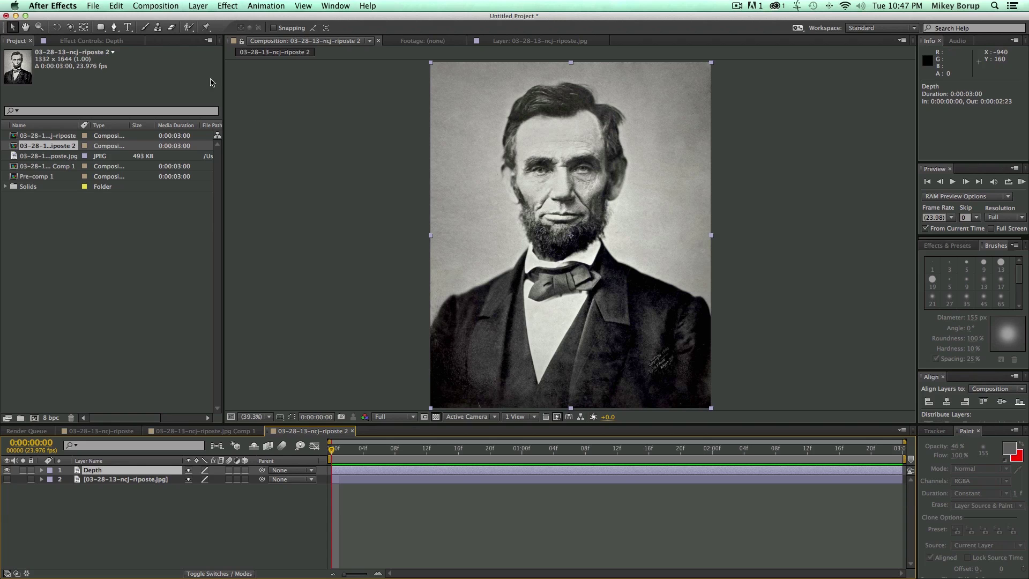
pyautogui.click(145, 30)
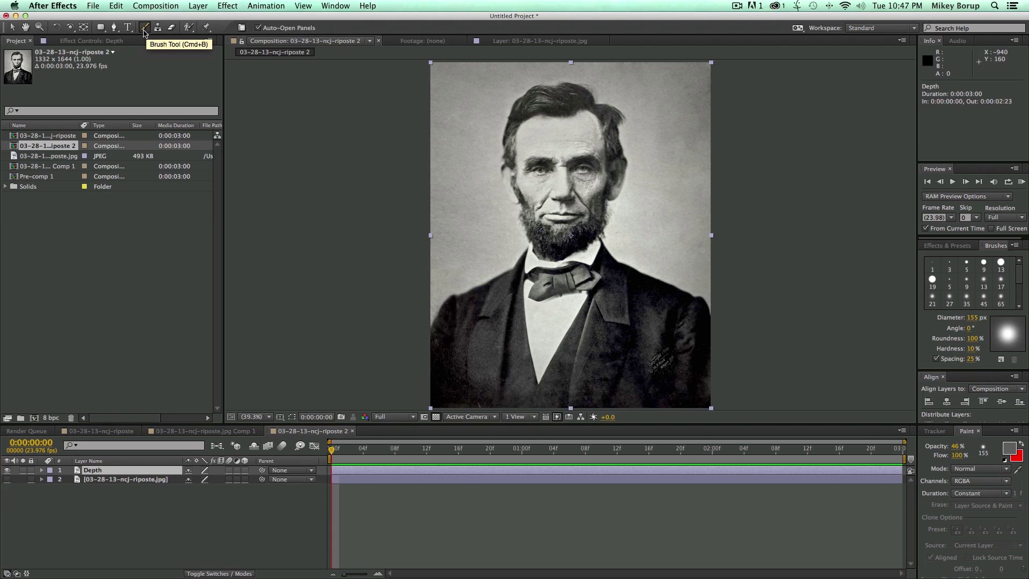
pyautogui.doubleClick(548, 233)
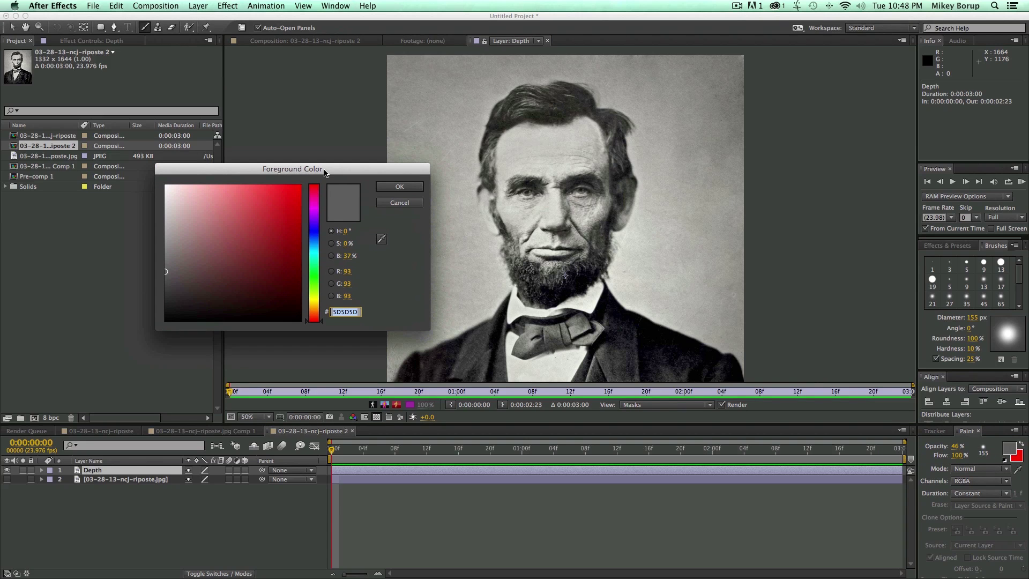
pyautogui.click(167, 321)
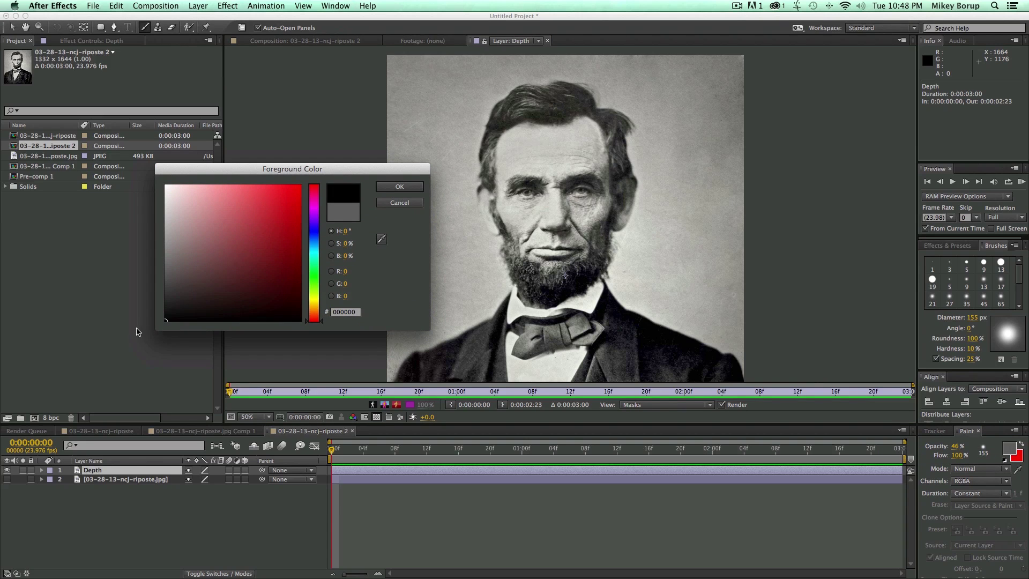
pyautogui.click(382, 188)
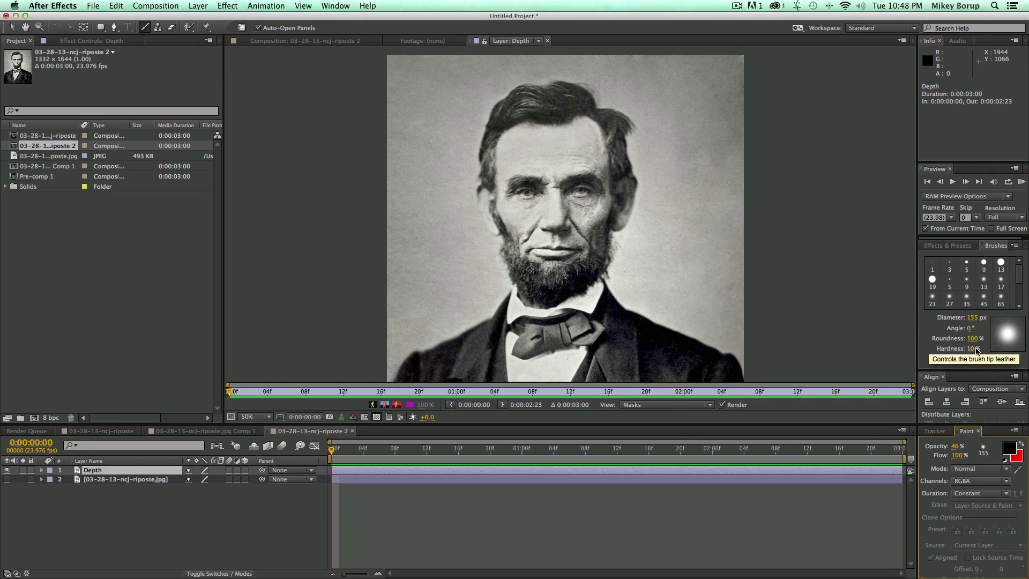
# Set the brush to 50% hardness, 79 px diameter and 100% opacity, undoing the trial stroke beside the head.
pyautogui.moveTo(972, 348); pyautogui.dragTo(997, 352)
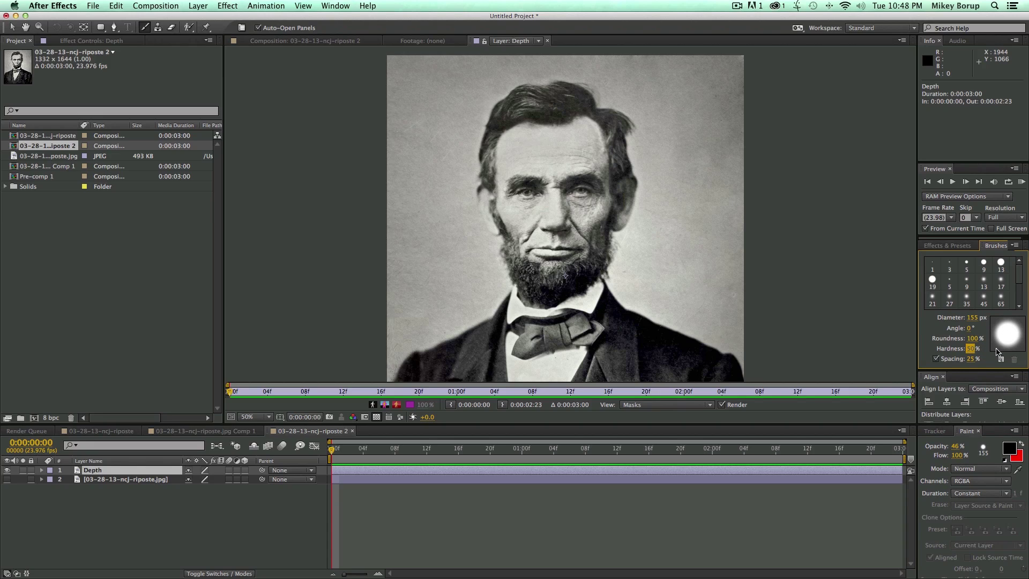
pyautogui.moveTo(943, 320); pyautogui.dragTo(931, 320)
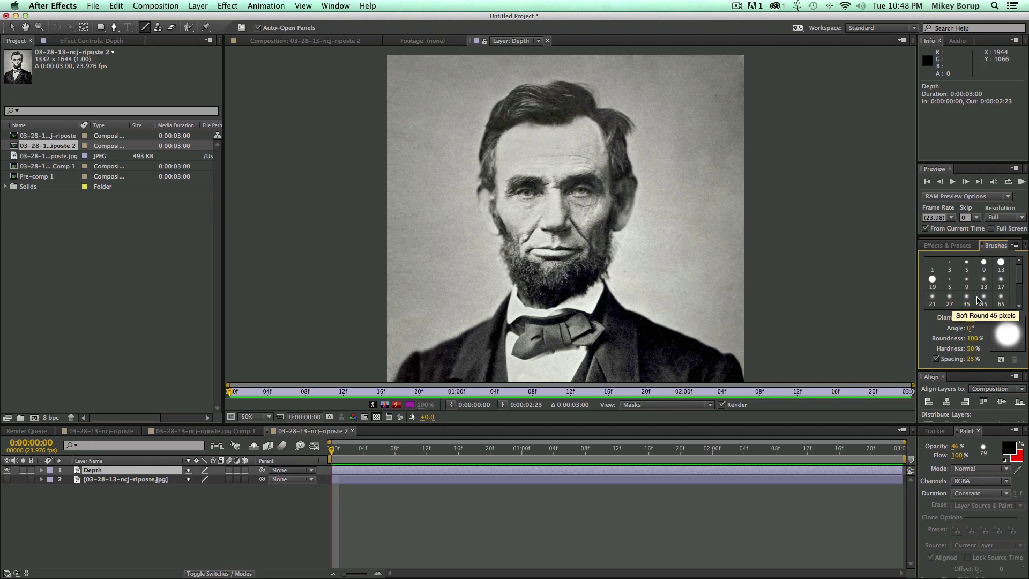
pyautogui.moveTo(467, 154); pyautogui.dragTo(471, 166)
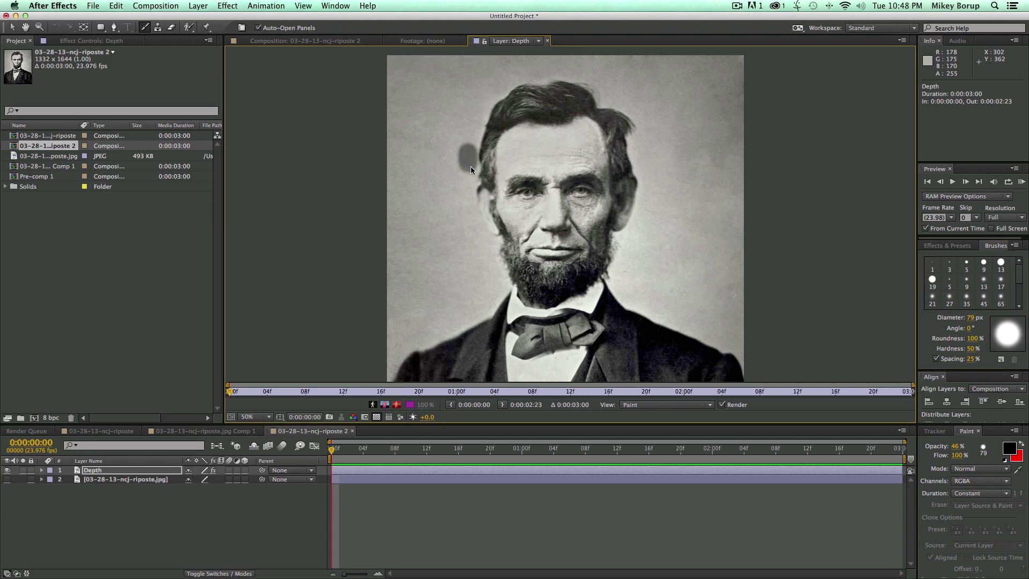
pyautogui.press('cmd+z')
pyautogui.moveTo(960, 449); pyautogui.dragTo(992, 450)
# Paint black along the left edge of the head down to the shoulder and around the border of the left background.
pyautogui.moveTo(496, 90)
pyautogui.mouseDown()
pyautogui.moveTo(467, 165)
pyautogui.moveTo(477, 237)
pyautogui.moveTo(494, 262)
pyautogui.mouseUp()
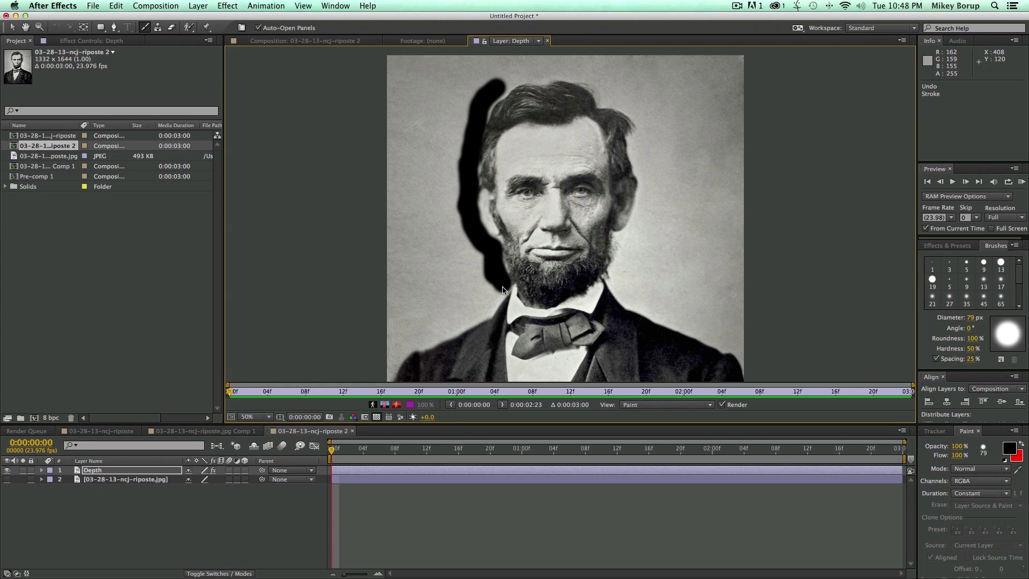
pyautogui.moveTo(495, 299)
pyautogui.mouseDown()
pyautogui.moveTo(456, 328)
pyautogui.moveTo(334, 332)
pyautogui.moveTo(431, 337)
pyautogui.moveTo(391, 344)
pyautogui.moveTo(381, 321)
pyautogui.moveTo(402, 112)
pyautogui.moveTo(392, 158)
pyautogui.moveTo(391, 62)
pyautogui.moveTo(504, 84)
pyautogui.mouseUp()
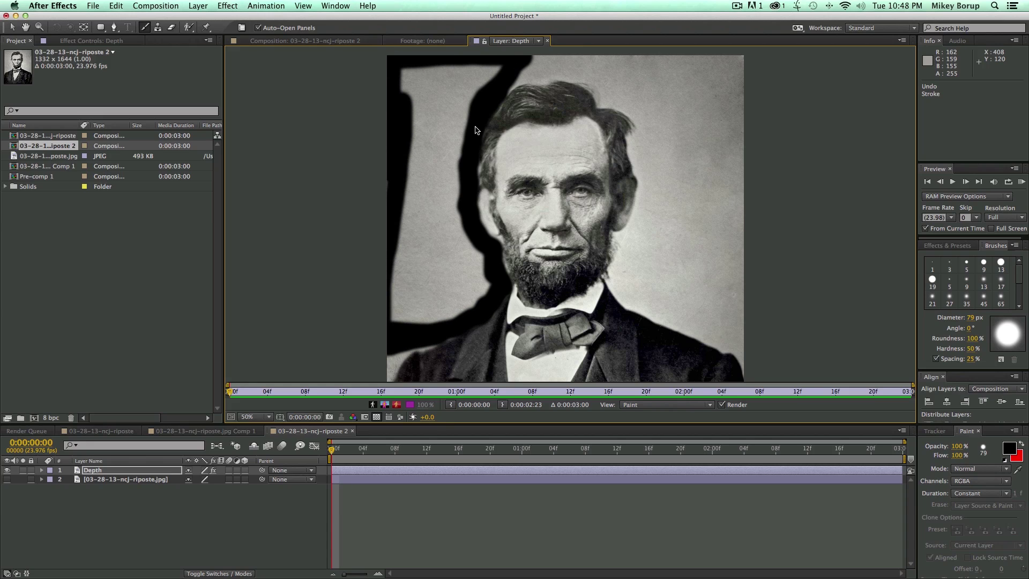
pyautogui.scroll(-3, 475, 129)
pyautogui.scroll(4, 509, 107)
pyautogui.moveTo(519, 135); pyautogui.dragTo(503, 269)
pyautogui.moveTo(503, 193); pyautogui.dragTo(500, 256)
pyautogui.moveTo(416, 156)
pyautogui.mouseDown()
pyautogui.moveTo(569, 130)
pyautogui.moveTo(601, 151)
pyautogui.moveTo(615, 186)
pyautogui.moveTo(611, 163)
pyautogui.moveTo(555, 130)
pyautogui.moveTo(464, 117)
pyautogui.moveTo(551, 101)
pyautogui.moveTo(340, 95)
pyautogui.mouseUp()
# Paint black along the right side of the head, neck and shoulder and over the adjoining background.
pyautogui.moveTo(640, 169)
pyautogui.mouseDown()
pyautogui.moveTo(678, 197)
pyautogui.moveTo(660, 197)
pyautogui.moveTo(689, 227)
pyautogui.moveTo(695, 260)
pyautogui.mouseUp()
pyautogui.moveTo(694, 262)
pyautogui.mouseDown()
pyautogui.moveTo(618, 137)
pyautogui.moveTo(602, 137)
pyautogui.moveTo(615, 207)
pyautogui.moveTo(630, 144)
pyautogui.moveTo(659, 150)
pyautogui.mouseUp()
pyautogui.moveTo(655, 190)
pyautogui.mouseDown()
pyautogui.moveTo(615, 71)
pyautogui.moveTo(581, 129)
pyautogui.moveTo(583, 102)
pyautogui.moveTo(579, 156)
pyautogui.moveTo(558, 202)
pyautogui.moveTo(528, 218)
pyautogui.moveTo(515, 291)
pyautogui.moveTo(552, 343)
pyautogui.moveTo(573, 337)
pyautogui.mouseUp()
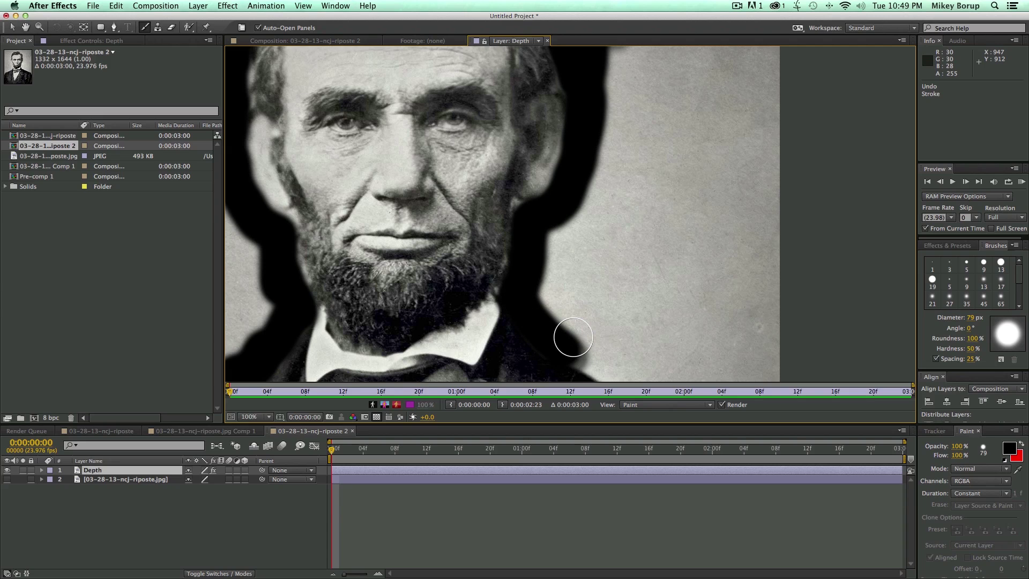
pyautogui.press(',')
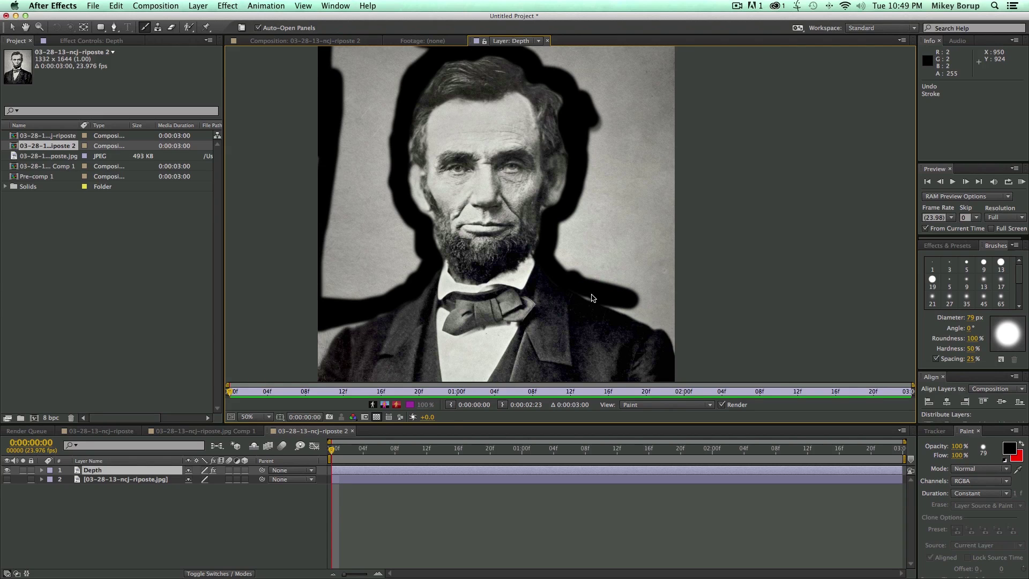
pyautogui.moveTo(631, 308)
pyautogui.mouseDown()
pyautogui.moveTo(578, 293)
pyautogui.moveTo(671, 301)
pyautogui.moveTo(657, 297)
pyautogui.moveTo(671, 285)
pyautogui.moveTo(659, 277)
pyautogui.moveTo(624, 293)
pyautogui.moveTo(590, 285)
pyautogui.moveTo(563, 245)
pyautogui.moveTo(583, 211)
pyautogui.moveTo(577, 241)
pyautogui.moveTo(661, 268)
pyautogui.moveTo(607, 289)
pyautogui.moveTo(671, 255)
pyautogui.moveTo(665, 229)
pyautogui.moveTo(590, 234)
pyautogui.moveTo(598, 117)
pyautogui.moveTo(615, 236)
pyautogui.moveTo(605, 251)
pyautogui.moveTo(629, 230)
pyautogui.moveTo(652, 267)
pyautogui.moveTo(626, 211)
pyautogui.mouseUp()
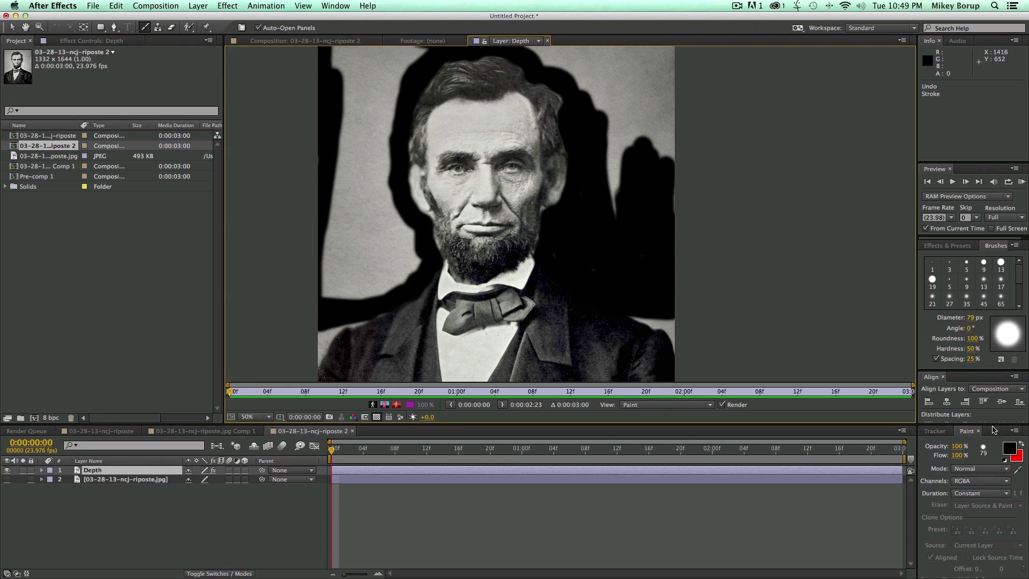
# Enlarge the brush to 140 px and fill the remaining background around the head with black.
pyautogui.moveTo(971, 321); pyautogui.dragTo(980, 320)
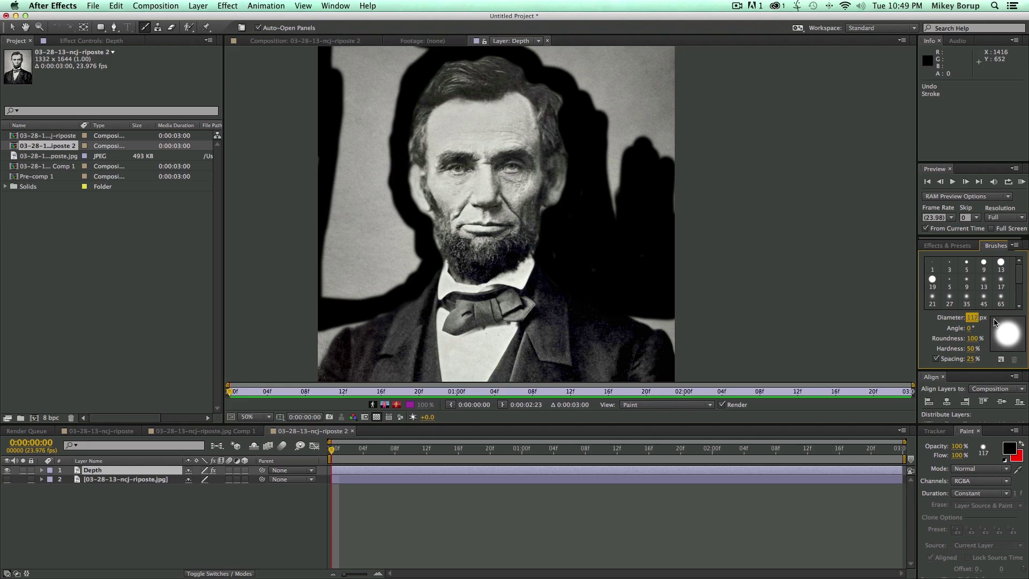
pyautogui.moveTo(611, 223)
pyautogui.mouseDown()
pyautogui.moveTo(598, 75)
pyautogui.moveTo(640, 107)
pyautogui.moveTo(676, 202)
pyautogui.moveTo(641, 96)
pyautogui.mouseUp()
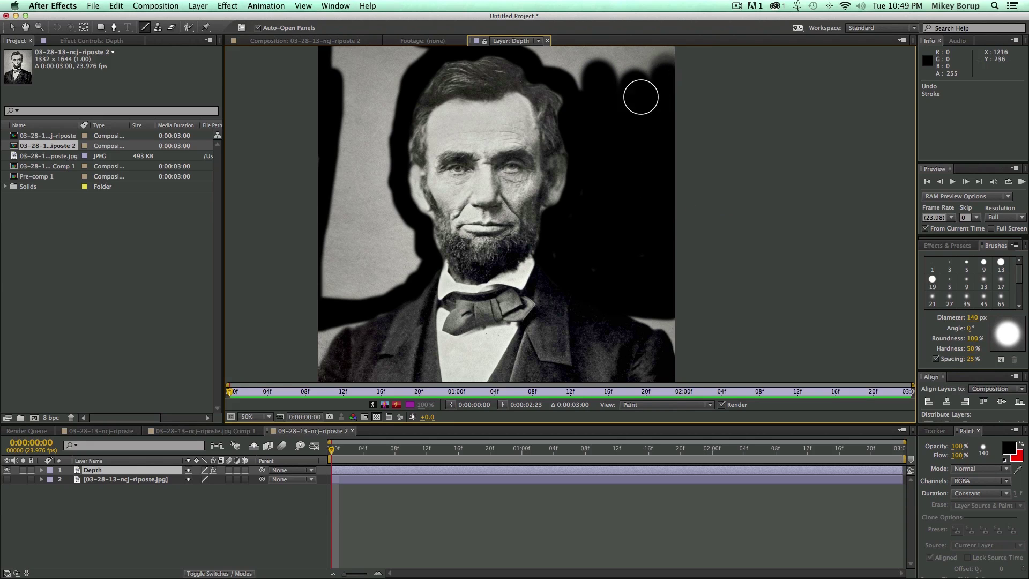
pyautogui.scroll(3, 598, 132)
pyautogui.moveTo(597, 132)
pyautogui.mouseDown()
pyautogui.moveTo(517, 90)
pyautogui.moveTo(665, 107)
pyautogui.mouseUp()
pyautogui.moveTo(430, 95)
pyautogui.mouseDown()
pyautogui.moveTo(361, 101)
pyautogui.moveTo(413, 110)
pyautogui.moveTo(386, 271)
pyautogui.moveTo(395, 337)
pyautogui.moveTo(370, 126)
pyautogui.moveTo(370, 354)
pyautogui.moveTo(351, 258)
pyautogui.mouseUp()
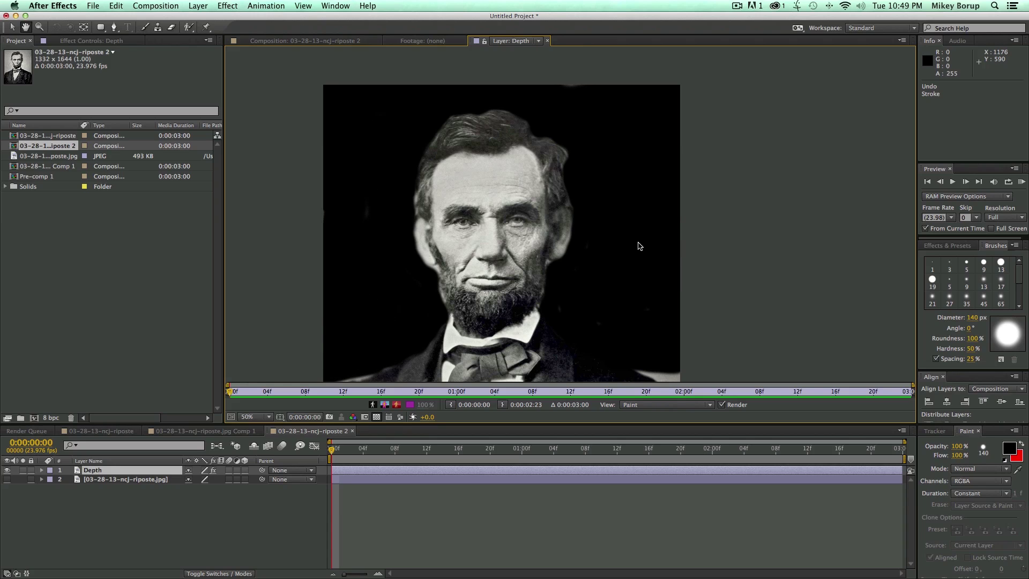
pyautogui.scroll(-3, 595, 373)
pyautogui.click(195, 431)
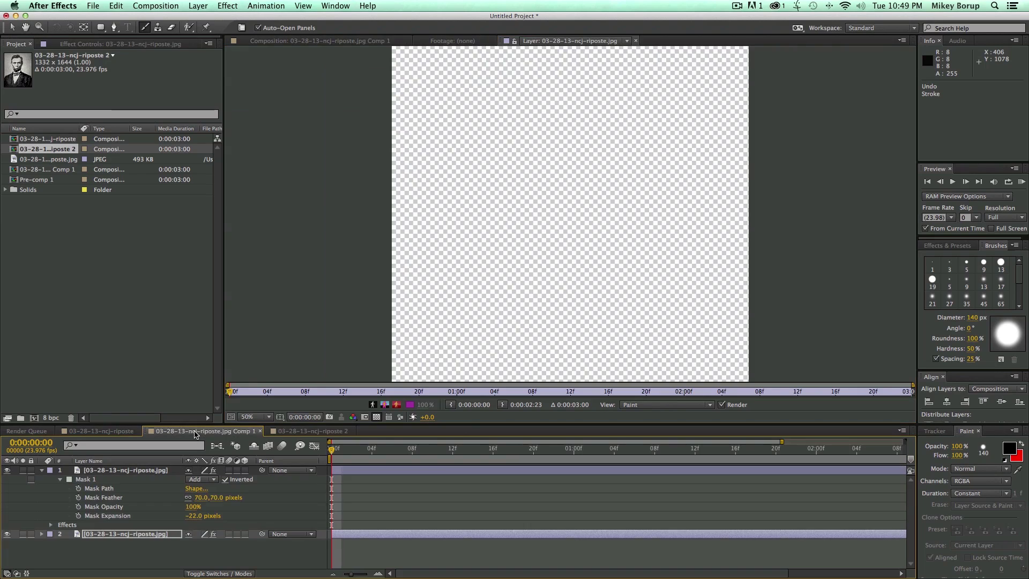
pyautogui.click(110, 431)
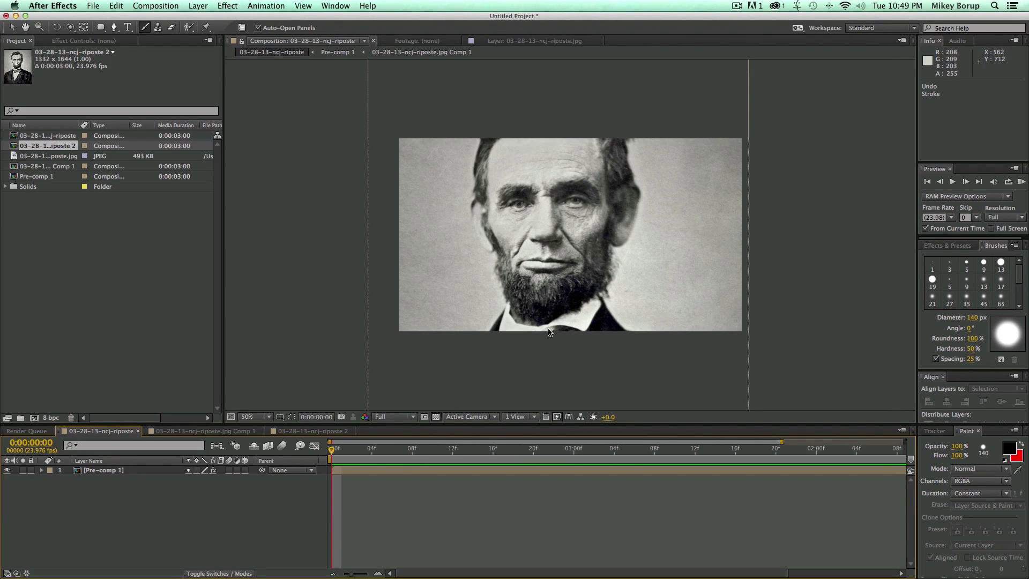
pyautogui.click(302, 431)
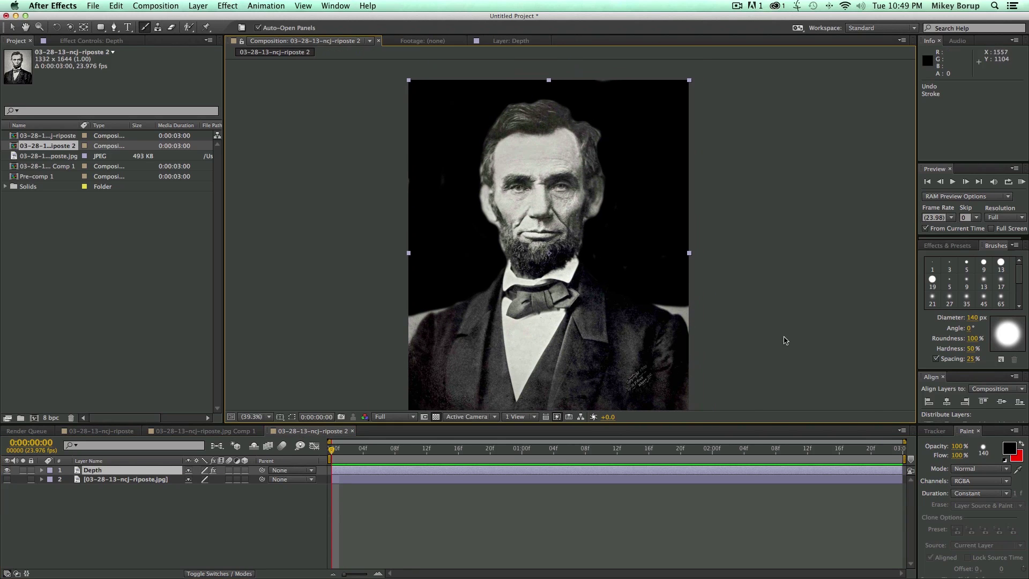
# Set the paint foreground colour to dark grey 454545.
pyautogui.click(1008, 449)
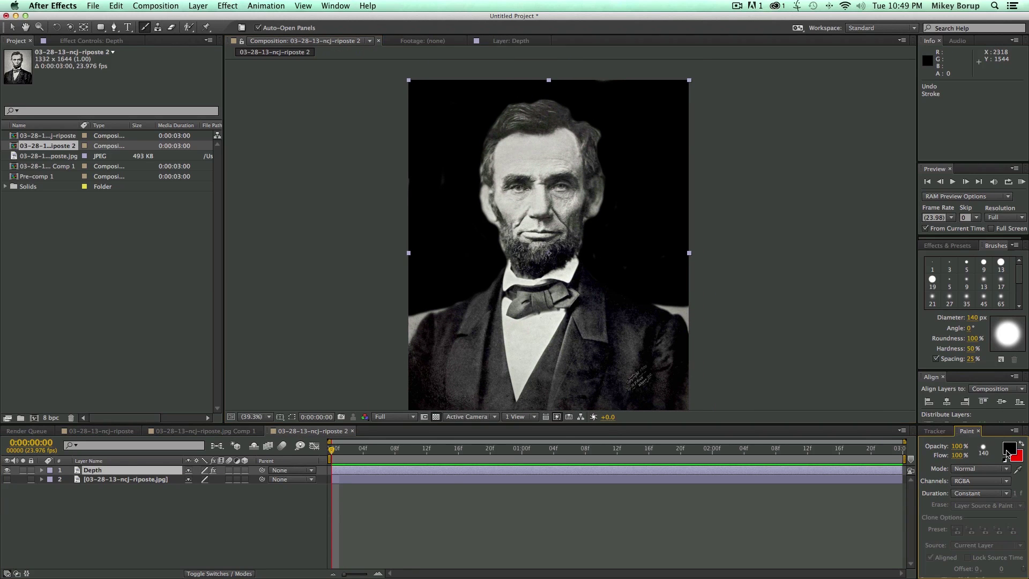
pyautogui.moveTo(286, 169); pyautogui.dragTo(325, 214)
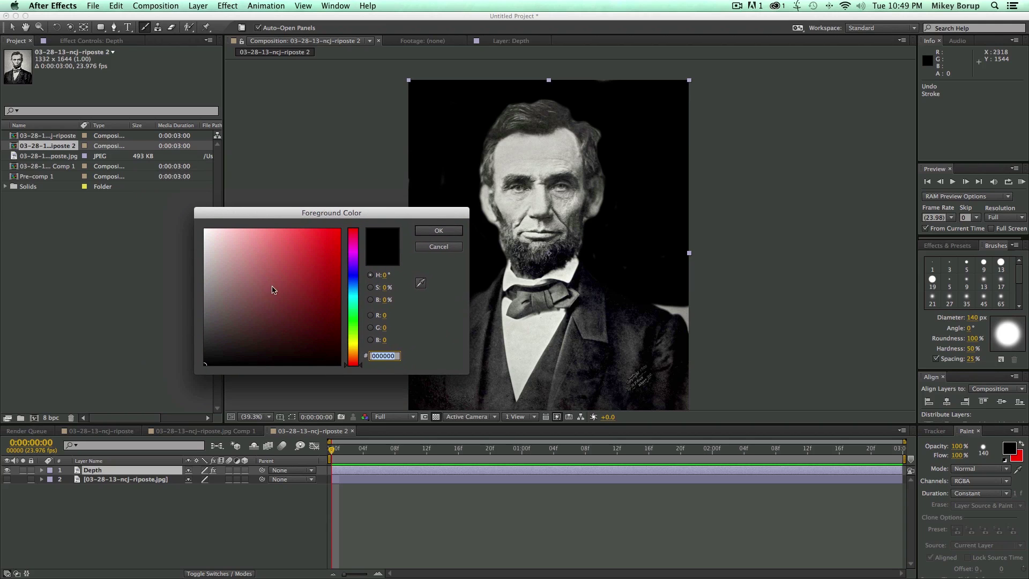
pyautogui.moveTo(209, 346); pyautogui.dragTo(199, 328)
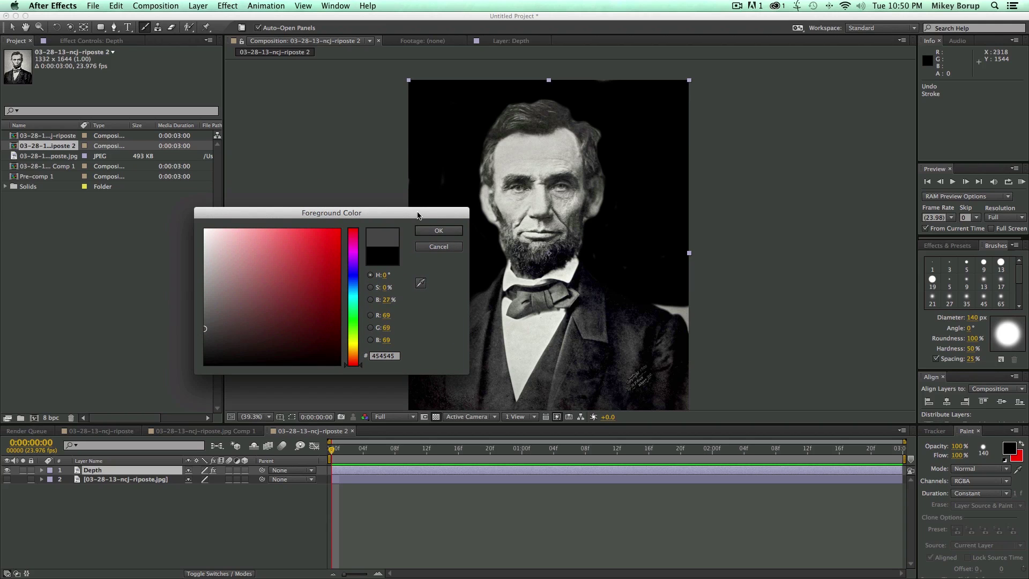
pyautogui.click(432, 233)
# Reopen the Depth layer for painting and try a stroke with 0% brush hardness, undoing that stroke.
pyautogui.scroll(2, 615, 245)
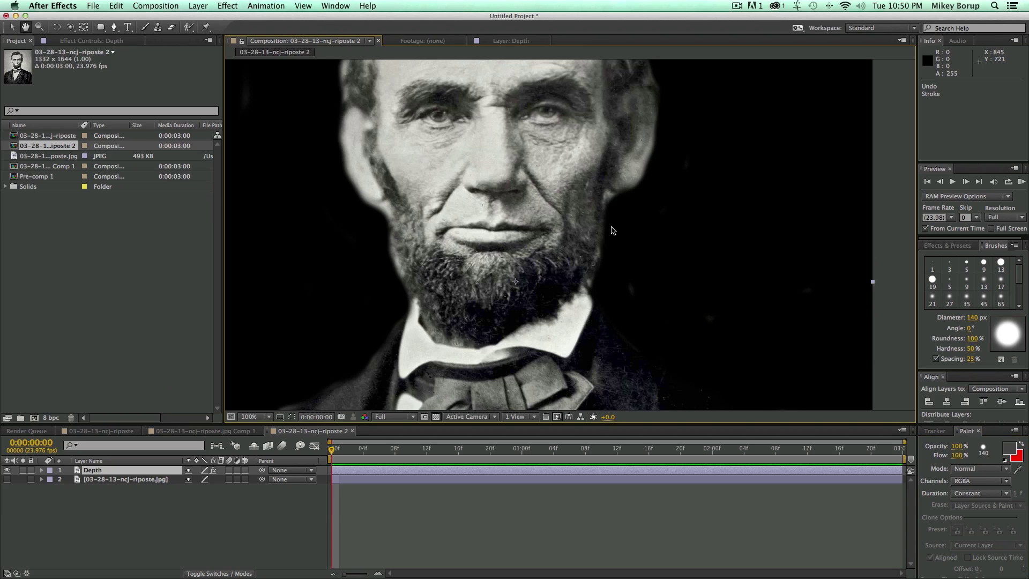
pyautogui.moveTo(770, 265); pyautogui.dragTo(700, 290)
pyautogui.press('super+b')
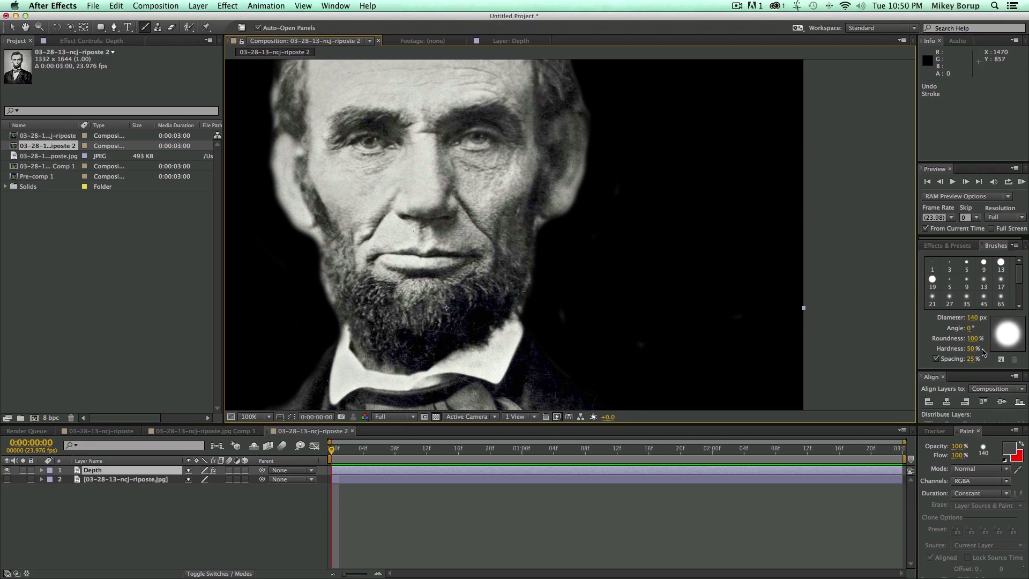
pyautogui.moveTo(973, 354); pyautogui.dragTo(935, 352)
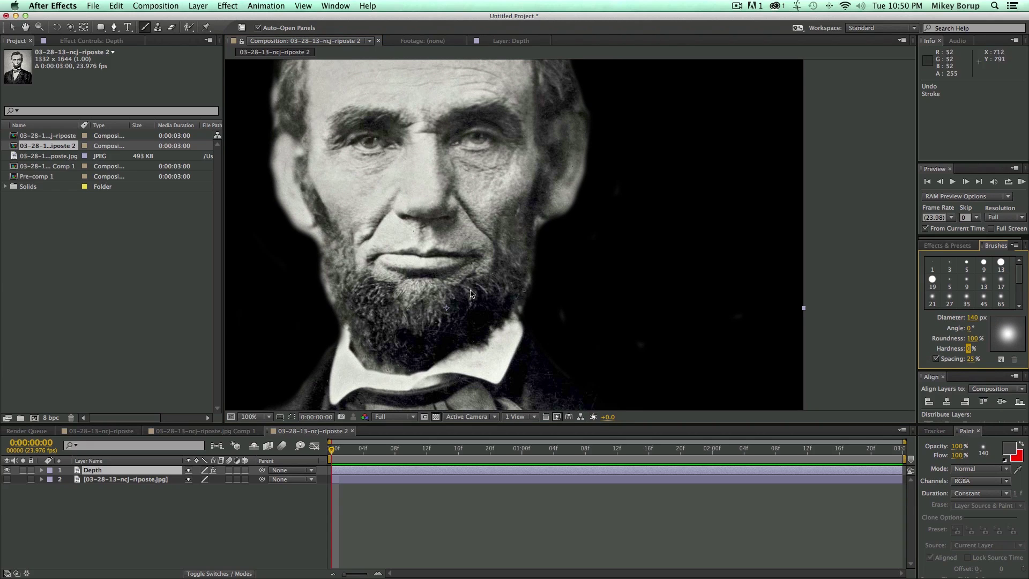
pyautogui.doubleClick(364, 473)
pyautogui.moveTo(523, 246); pyautogui.dragTo(540, 168)
pyautogui.press('super+z')
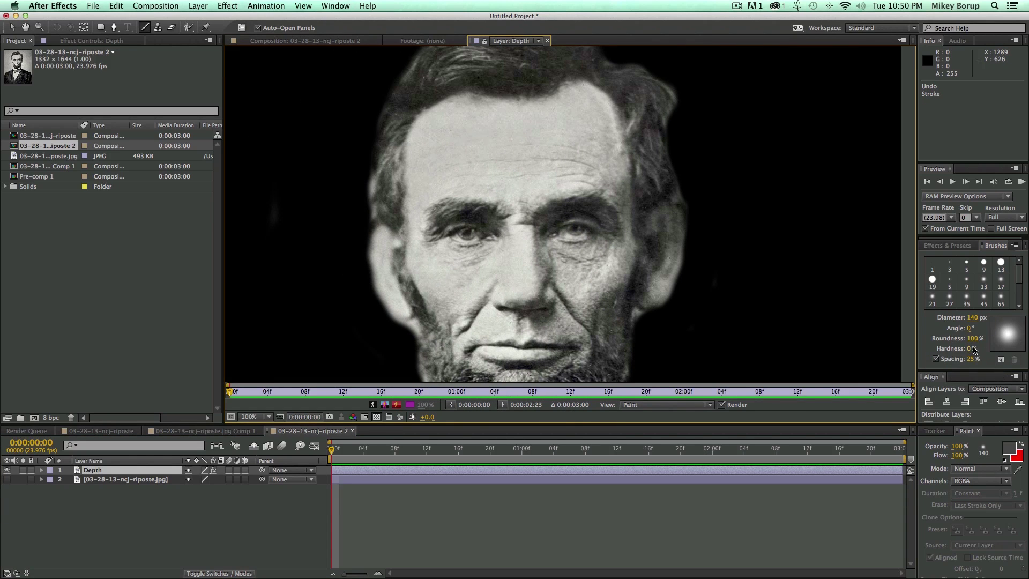
# Set the brush hardness to 42% and the diameter to 105 px.
pyautogui.moveTo(973, 349); pyautogui.dragTo(995, 350)
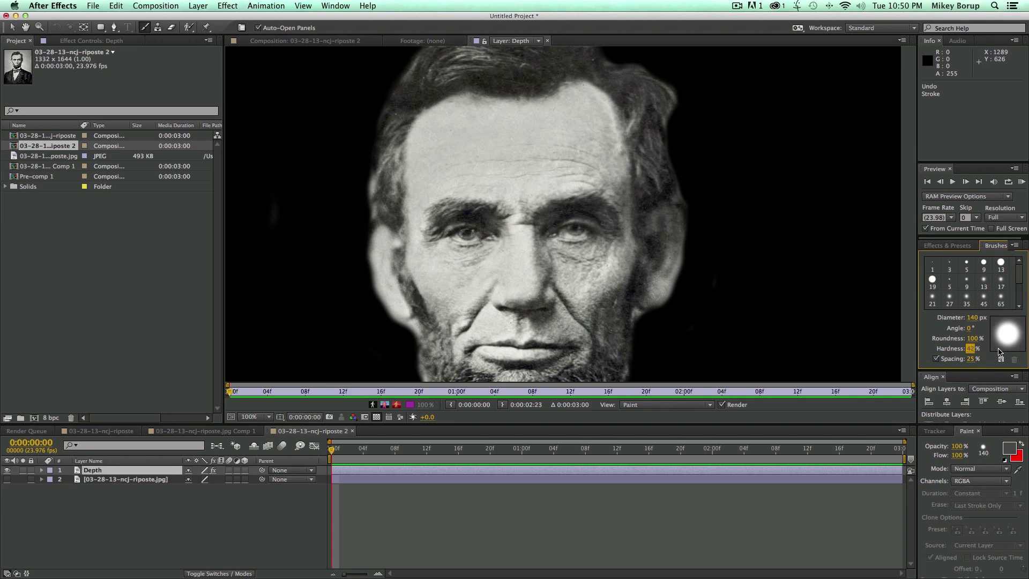
pyautogui.moveTo(646, 241); pyautogui.dragTo(665, 249)
pyautogui.click(971, 318)
pyautogui.write('105')
pyautogui.press('Return')
# Paint dark grey over the ears, the sides of the face and the outer beard below the chin.
pyautogui.moveTo(671, 289)
pyautogui.mouseDown()
pyautogui.moveTo(648, 281)
pyautogui.moveTo(660, 237)
pyautogui.moveTo(640, 146)
pyautogui.moveTo(646, 111)
pyautogui.moveTo(642, 92)
pyautogui.moveTo(620, 85)
pyautogui.moveTo(655, 145)
pyautogui.mouseUp()
pyautogui.moveTo(655, 145)
pyautogui.mouseDown()
pyautogui.moveTo(618, 105)
pyautogui.moveTo(571, 91)
pyautogui.moveTo(490, 109)
pyautogui.moveTo(445, 191)
pyautogui.moveTo(431, 291)
pyautogui.mouseUp()
pyautogui.moveTo(431, 298)
pyautogui.mouseDown()
pyautogui.moveTo(445, 188)
pyautogui.moveTo(454, 265)
pyautogui.moveTo(478, 288)
pyautogui.mouseUp()
pyautogui.moveTo(483, 295)
pyautogui.mouseDown()
pyautogui.moveTo(418, 156)
pyautogui.moveTo(432, 230)
pyautogui.moveTo(489, 267)
pyautogui.moveTo(604, 202)
pyautogui.moveTo(617, 124)
pyautogui.moveTo(647, 59)
pyautogui.mouseUp()
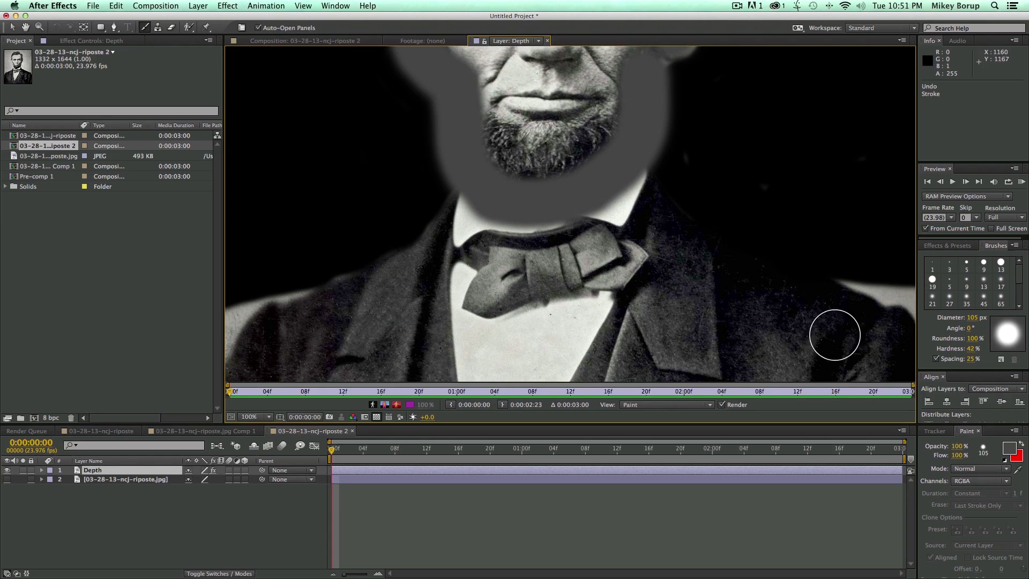
# Set the foreground colour to a darker grey, 232323, and start painting the collar and shoulders with it.
pyautogui.click(1008, 454)
pyautogui.click(205, 347)
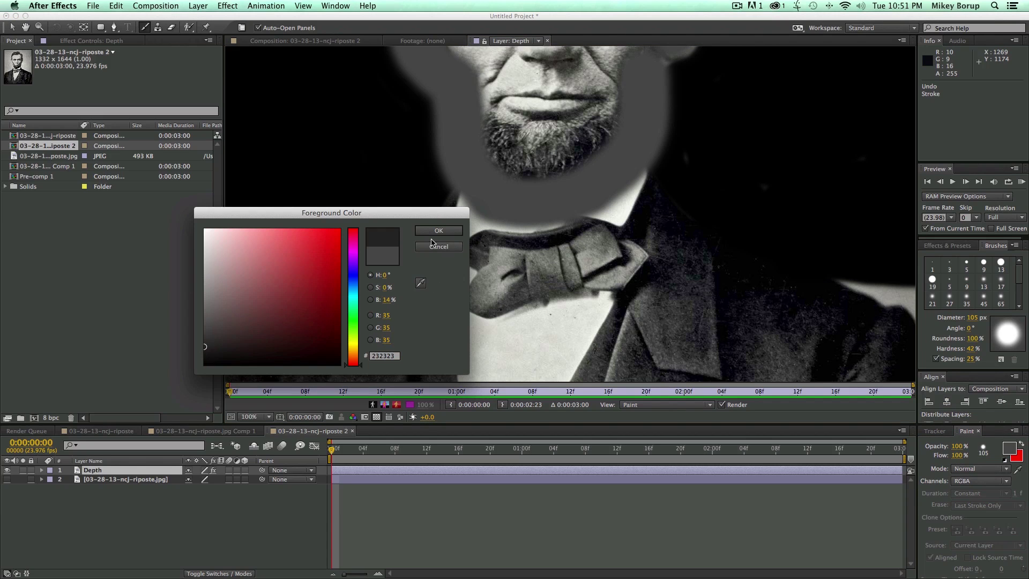
pyautogui.click(436, 230)
pyautogui.moveTo(453, 207)
pyautogui.mouseDown()
pyautogui.moveTo(430, 255)
pyautogui.moveTo(614, 230)
pyautogui.moveTo(638, 188)
pyautogui.moveTo(689, 230)
pyautogui.moveTo(278, 296)
pyautogui.moveTo(776, 296)
pyautogui.mouseUp()
pyautogui.moveTo(585, 169)
pyautogui.mouseDown()
pyautogui.moveTo(538, 298)
pyautogui.moveTo(512, 314)
pyautogui.mouseUp()
pyautogui.moveTo(412, 147); pyautogui.dragTo(404, 148)
pyautogui.moveTo(530, 150); pyautogui.dragTo(496, 156)
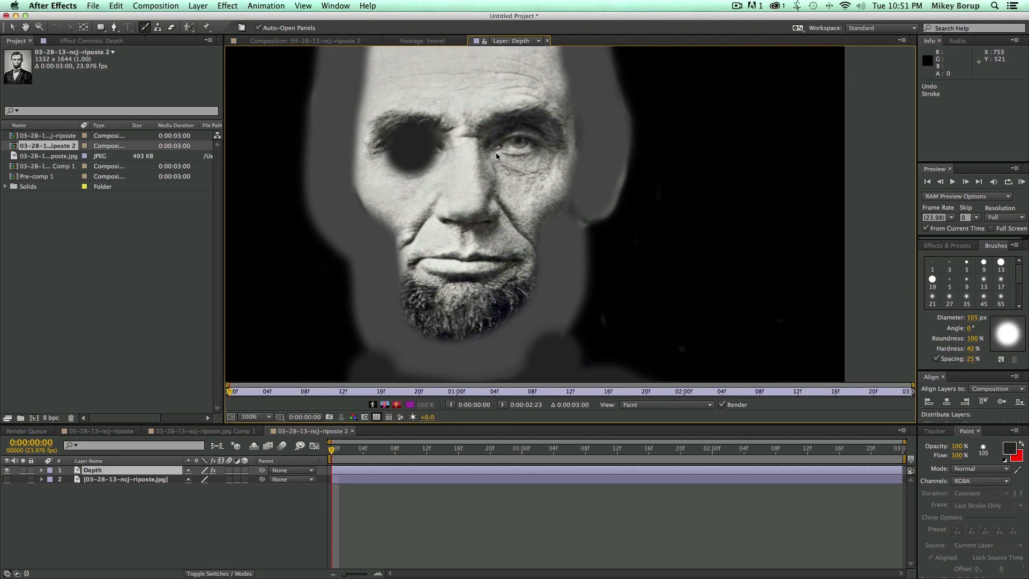
pyautogui.press('super+z')
# Set the foreground colour to a lighter medium grey and paint over both eye sockets with it.
pyautogui.click(1009, 449)
pyautogui.moveTo(272, 333); pyautogui.dragTo(202, 326)
pyautogui.click(424, 243)
pyautogui.click(405, 144)
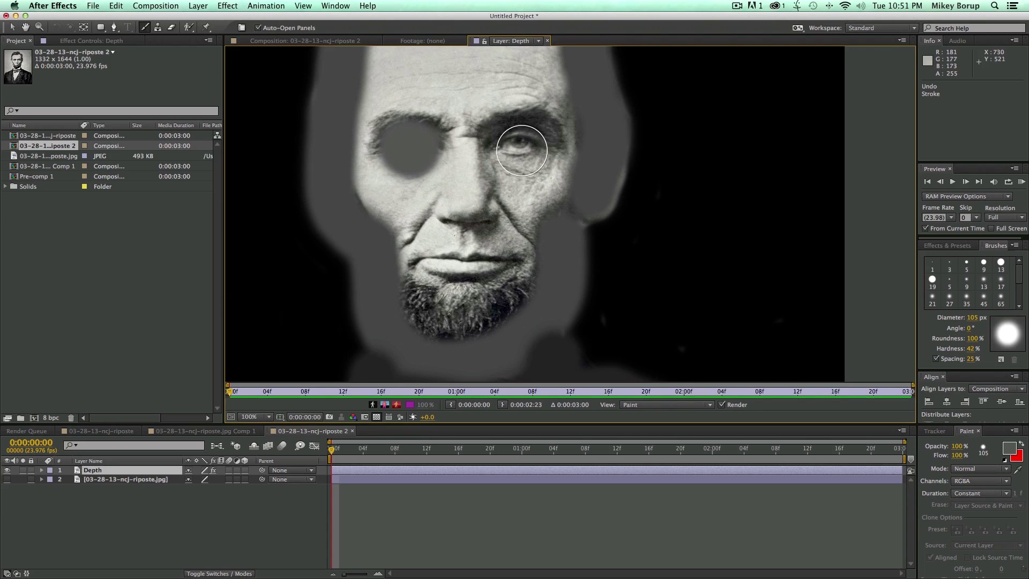
pyautogui.click(524, 149)
# Paint the same medium grey over the chin beard, both lower cheeks, the temples and the hairline.
pyautogui.moveTo(401, 296)
pyautogui.mouseDown()
pyautogui.moveTo(424, 317)
pyautogui.moveTo(474, 326)
pyautogui.moveTo(520, 294)
pyautogui.moveTo(477, 306)
pyautogui.moveTo(424, 297)
pyautogui.moveTo(472, 288)
pyautogui.mouseUp()
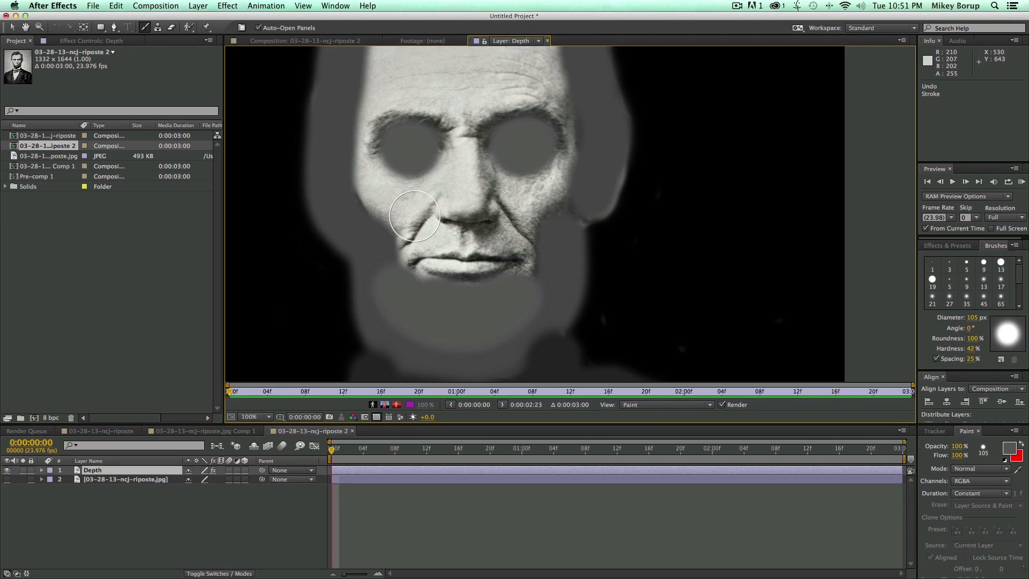
pyautogui.moveTo(391, 214); pyautogui.dragTo(363, 191)
pyautogui.moveTo(542, 218); pyautogui.dragTo(574, 197)
pyautogui.scroll(3, 575, 197)
pyautogui.moveTo(391, 165)
pyautogui.mouseDown()
pyautogui.moveTo(432, 80)
pyautogui.moveTo(589, 156)
pyautogui.mouseUp()
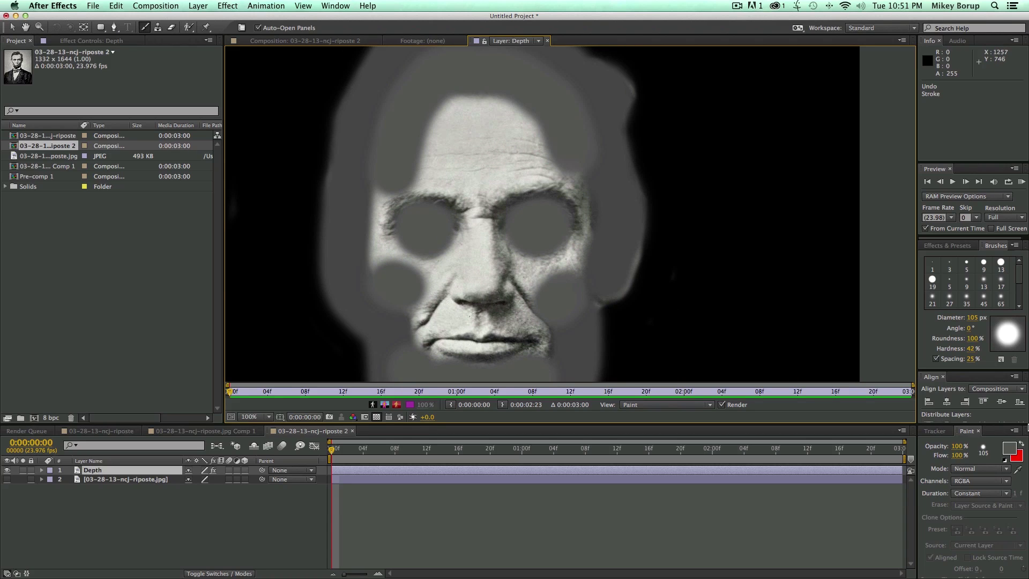
# Set the foreground colour to 828282 and paint the brow area, cheekbones, sides of the nose and both sides of the upper lip.
pyautogui.click(1006, 451)
pyautogui.moveTo(214, 312); pyautogui.dragTo(200, 298)
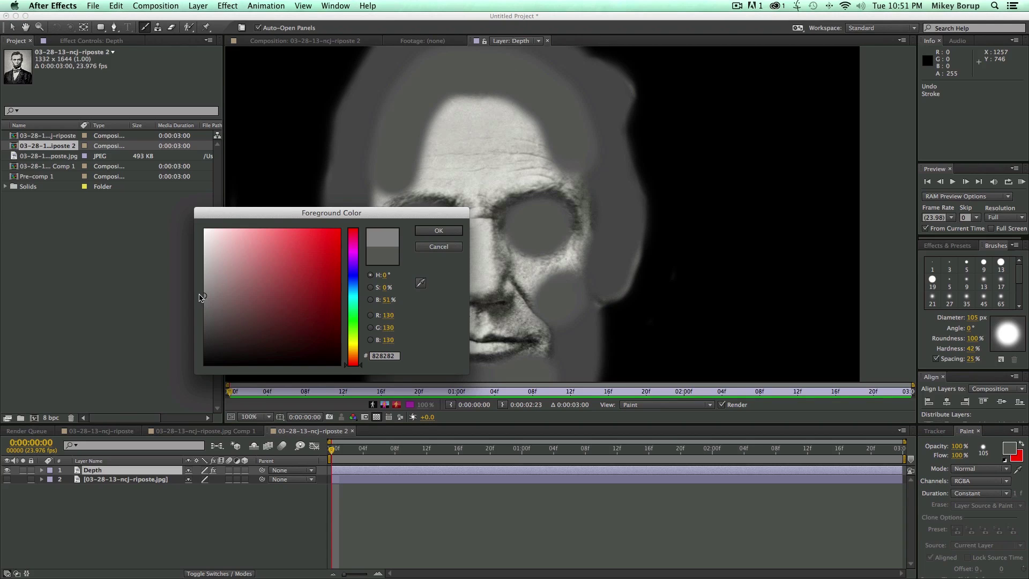
pyautogui.click(439, 231)
pyautogui.moveTo(404, 211)
pyautogui.mouseDown()
pyautogui.moveTo(389, 254)
pyautogui.moveTo(422, 273)
pyautogui.moveTo(459, 269)
pyautogui.moveTo(471, 263)
pyautogui.moveTo(456, 186)
pyautogui.moveTo(414, 181)
pyautogui.moveTo(568, 187)
pyautogui.moveTo(577, 241)
pyautogui.moveTo(556, 263)
pyautogui.moveTo(506, 258)
pyautogui.moveTo(498, 232)
pyautogui.moveTo(521, 276)
pyautogui.mouseUp()
pyautogui.moveTo(684, 284); pyautogui.dragTo(700, 232)
pyautogui.click(470, 267)
pyautogui.click(538, 268)
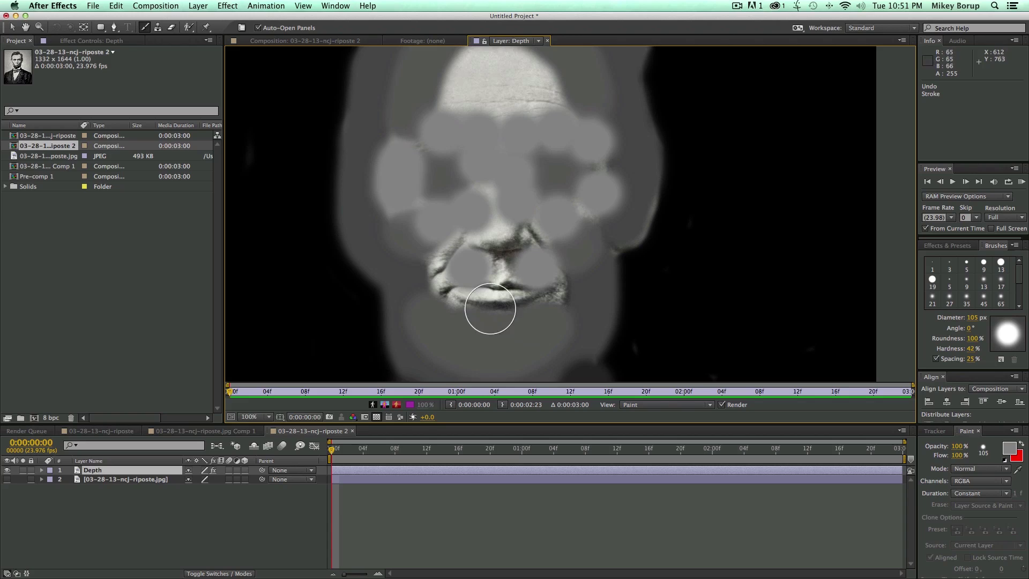
# Set the brush diameter to 62 px and the foreground colour to light grey, and paint the bridge and tip of the nose.
pyautogui.moveTo(974, 321); pyautogui.dragTo(957, 320)
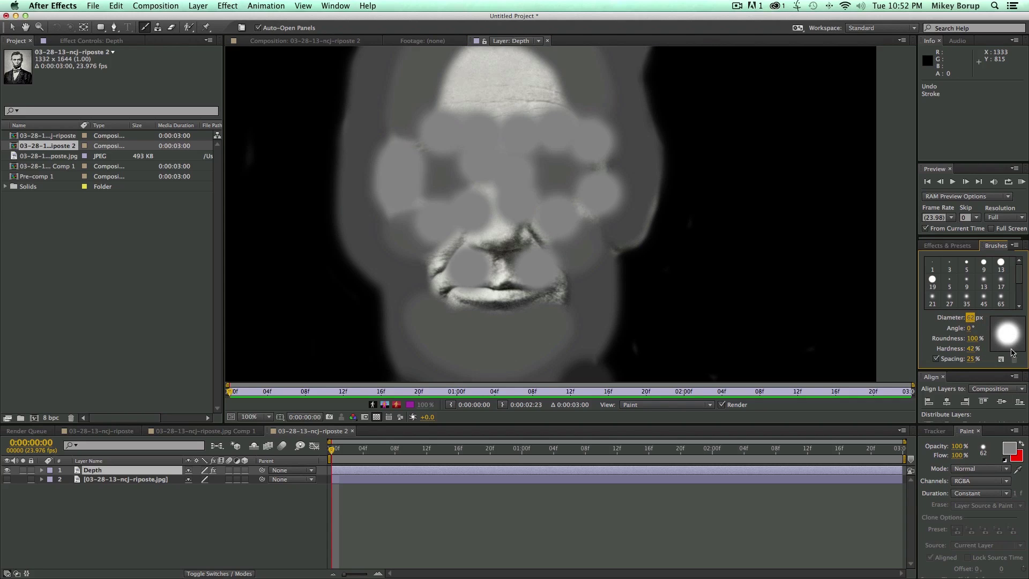
pyautogui.click(1010, 447)
pyautogui.moveTo(204, 290)
pyautogui.mouseDown()
pyautogui.moveTo(188, 268)
pyautogui.moveTo(198, 261)
pyautogui.mouseUp()
pyautogui.click(438, 231)
pyautogui.moveTo(489, 170); pyautogui.dragTo(504, 236)
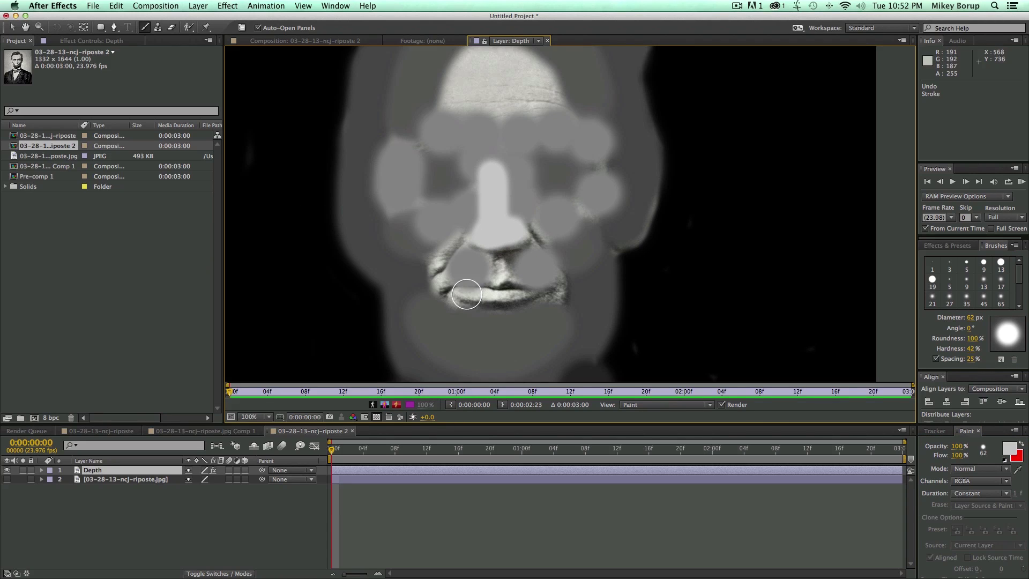
# Paint light grey over the middle of the upper lip, the forehead, both eyebrows and the mouth.
pyautogui.click(511, 269)
pyautogui.click(485, 263)
pyautogui.moveTo(491, 80)
pyautogui.mouseDown()
pyautogui.moveTo(472, 107)
pyautogui.moveTo(563, 143)
pyautogui.moveTo(553, 134)
pyautogui.mouseUp()
pyautogui.moveTo(408, 146); pyautogui.dragTo(441, 144)
pyautogui.moveTo(544, 143); pyautogui.dragTo(567, 143)
pyautogui.moveTo(560, 227); pyautogui.dragTo(566, 188)
pyautogui.moveTo(460, 262); pyautogui.dragTo(528, 268)
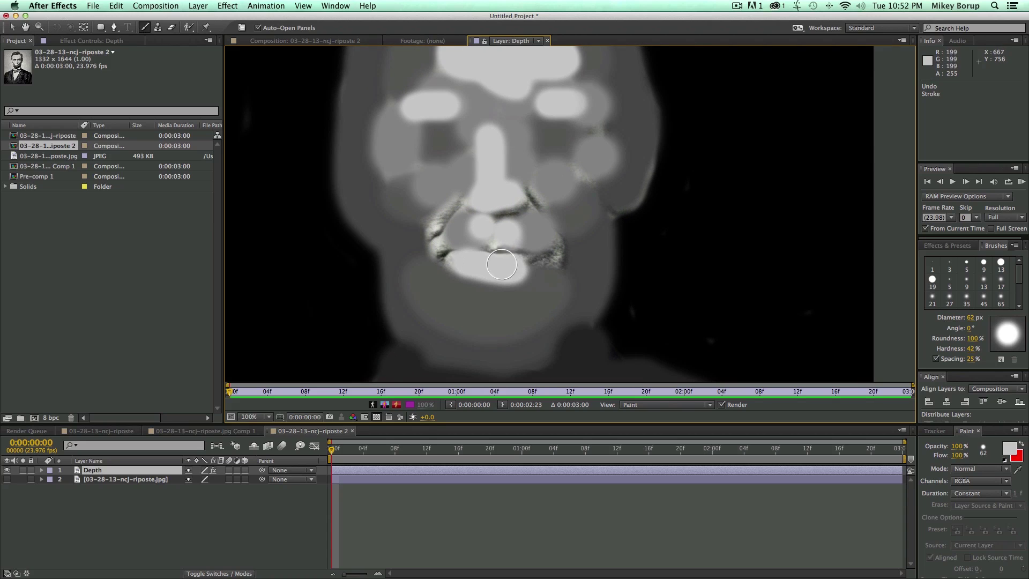
# Return to the composition and apply a Fast Blur to the Depth layer with blurriness 67 and Repeat Edge Pixels on.
pyautogui.press(',')
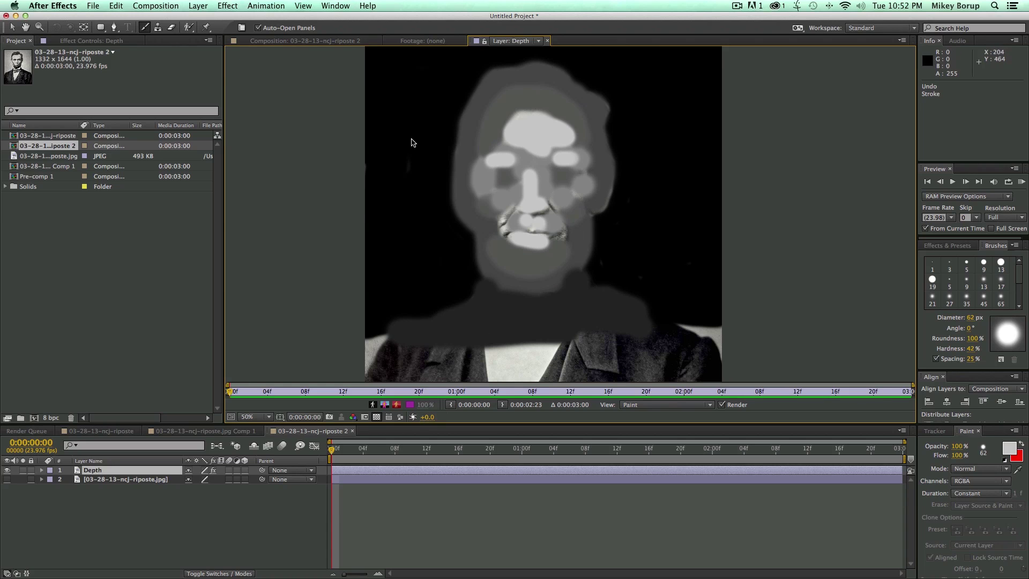
pyautogui.click(357, 43)
pyautogui.press(',')
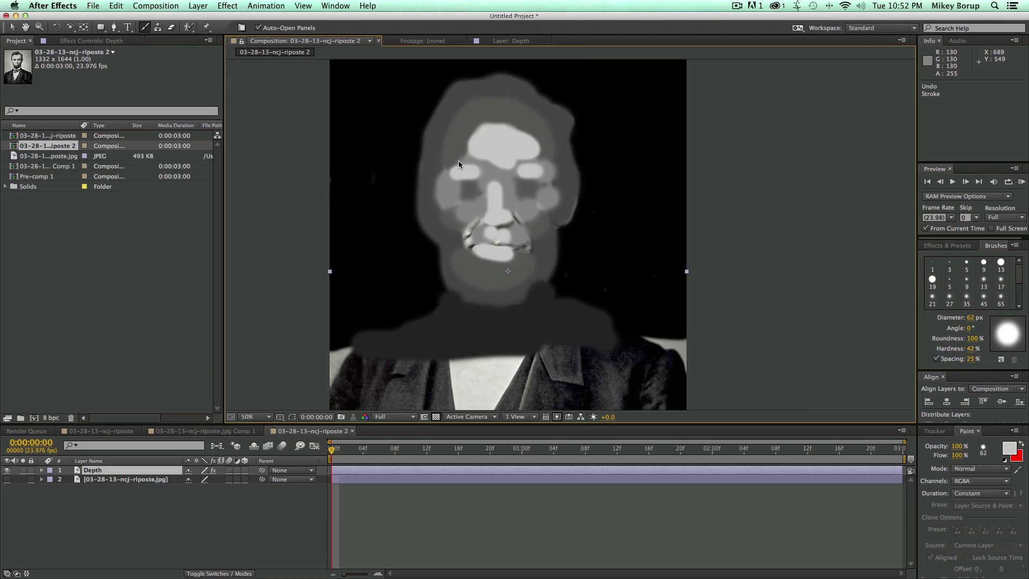
pyautogui.click(408, 537)
pyautogui.click(387, 471)
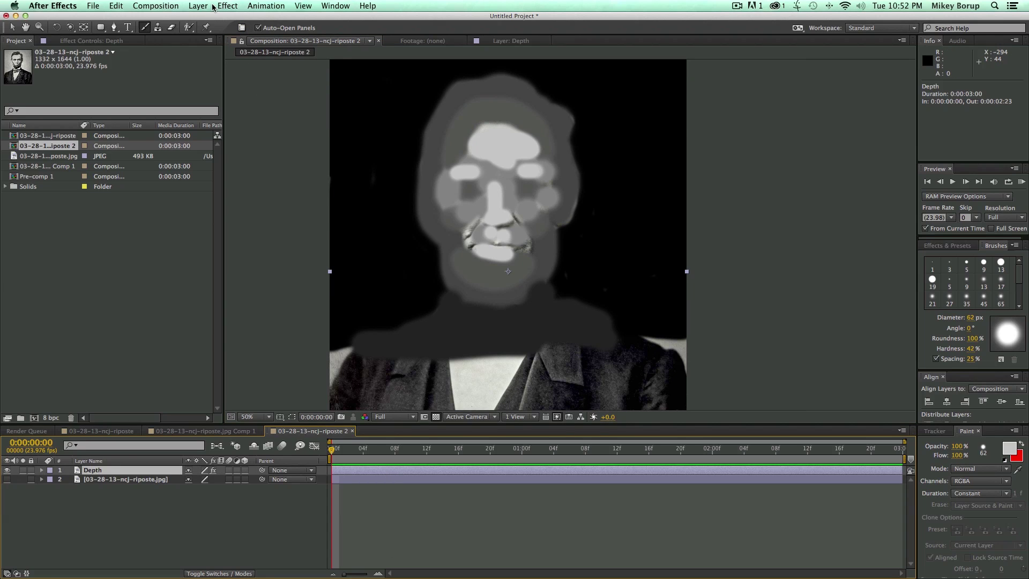
pyautogui.click(230, 7)
pyautogui.moveTo(256, 78)
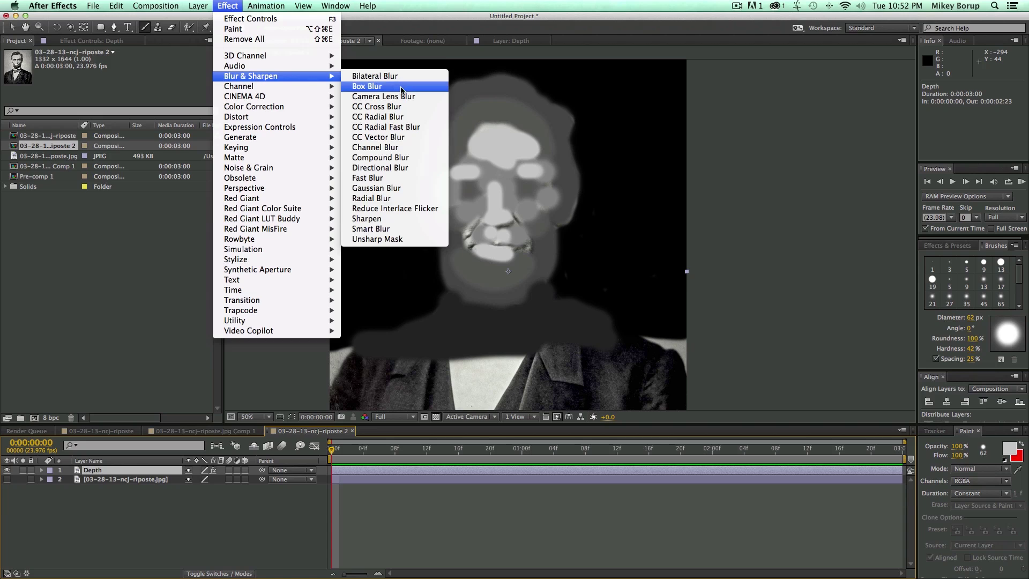
pyautogui.click(416, 179)
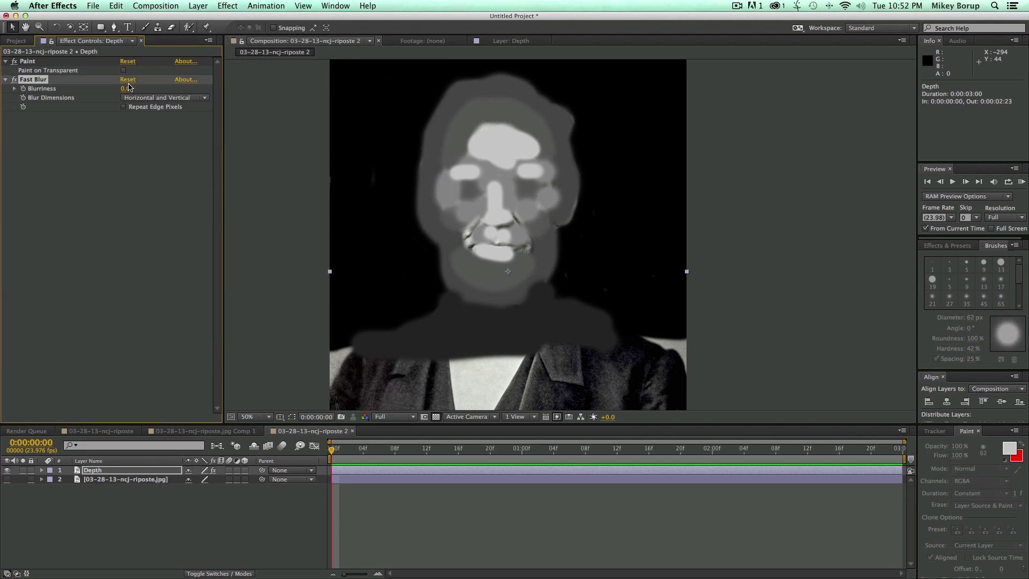
pyautogui.moveTo(140, 89); pyautogui.dragTo(170, 89)
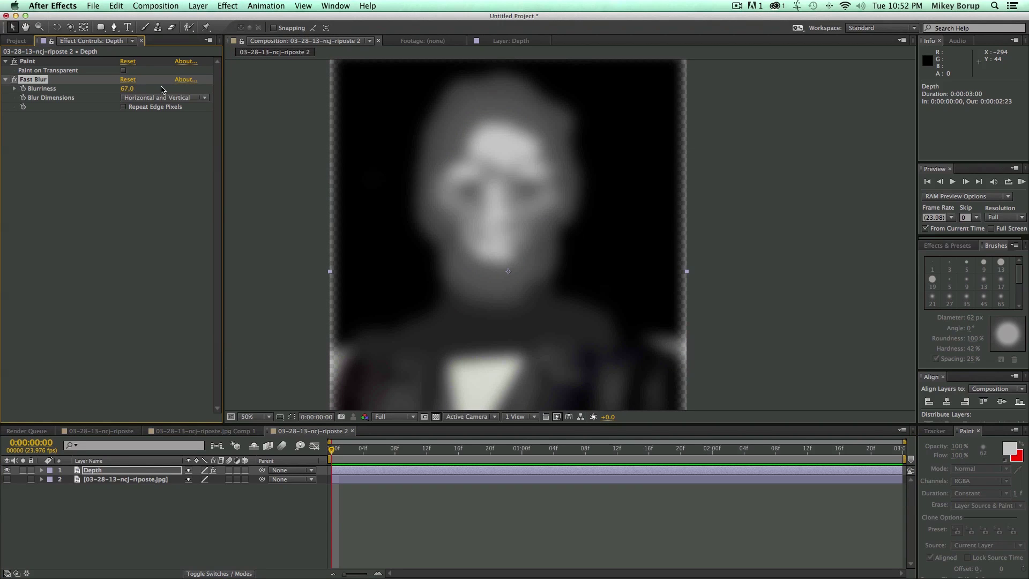
pyautogui.click(124, 107)
# Pre-compose the Depth layer as Depth Comp, moving all attributes into the new composition.
pyautogui.click(328, 493)
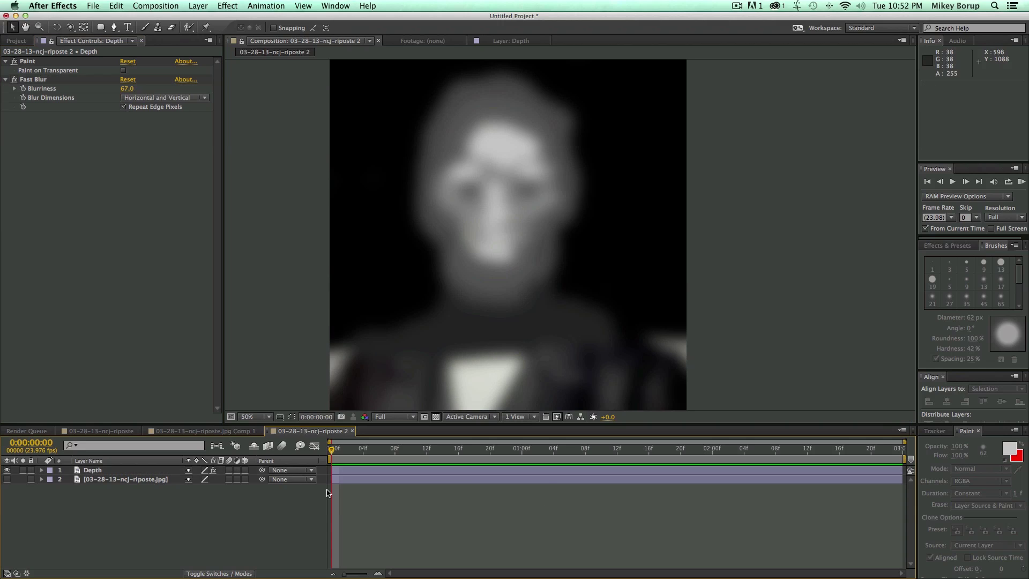
pyautogui.click(351, 473)
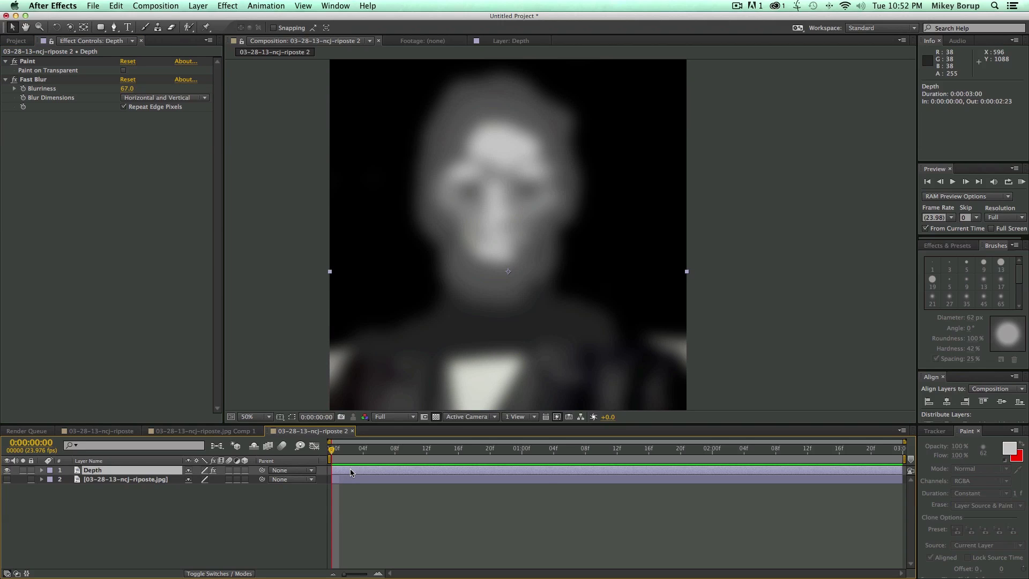
pyautogui.press('super+shift+c')
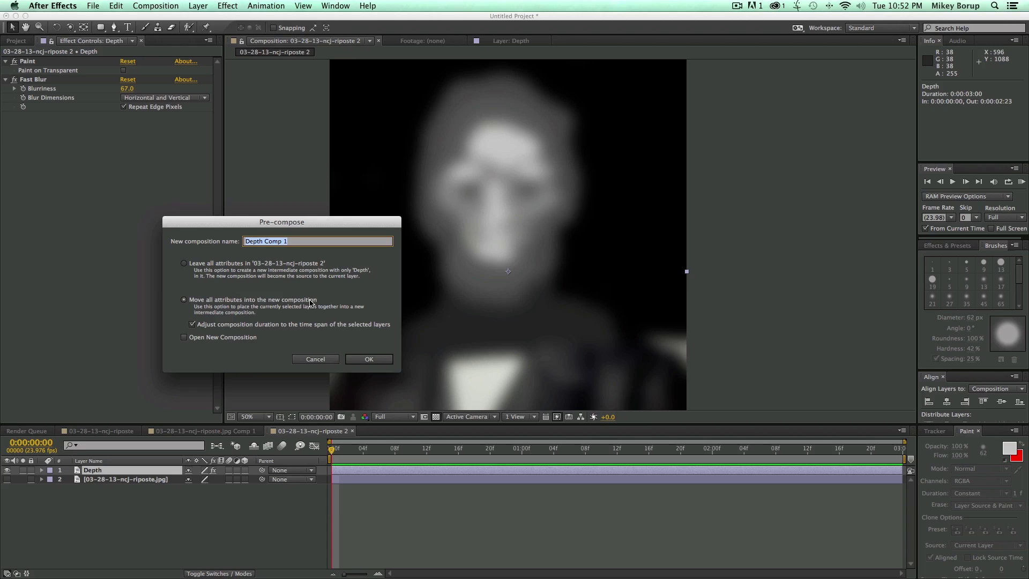
pyautogui.click(295, 242)
pyautogui.click(370, 359)
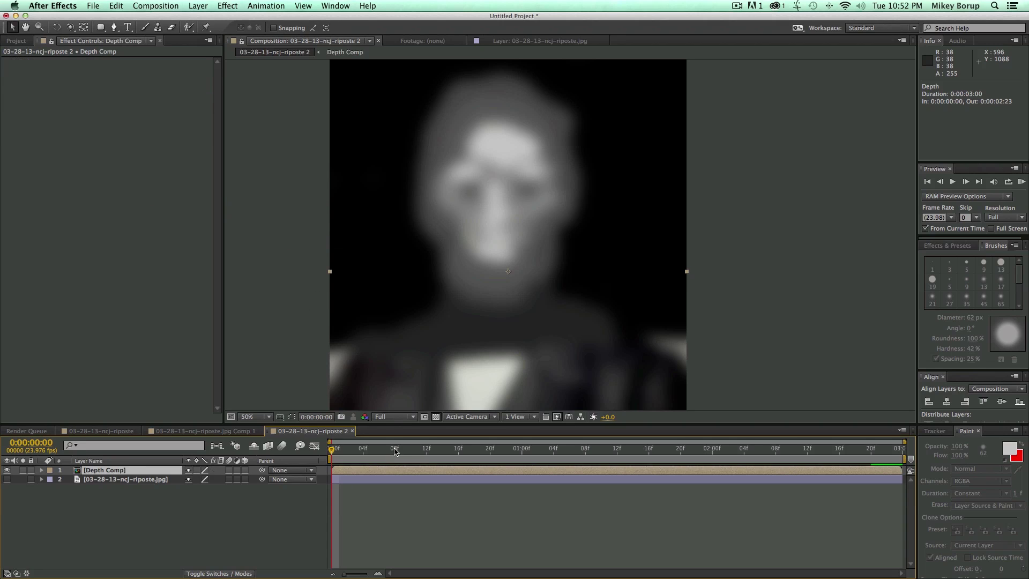
# Hide Depth Comp, show the original photo layer and place the photo above Depth Comp in the layer stack.
pyautogui.click(7, 471)
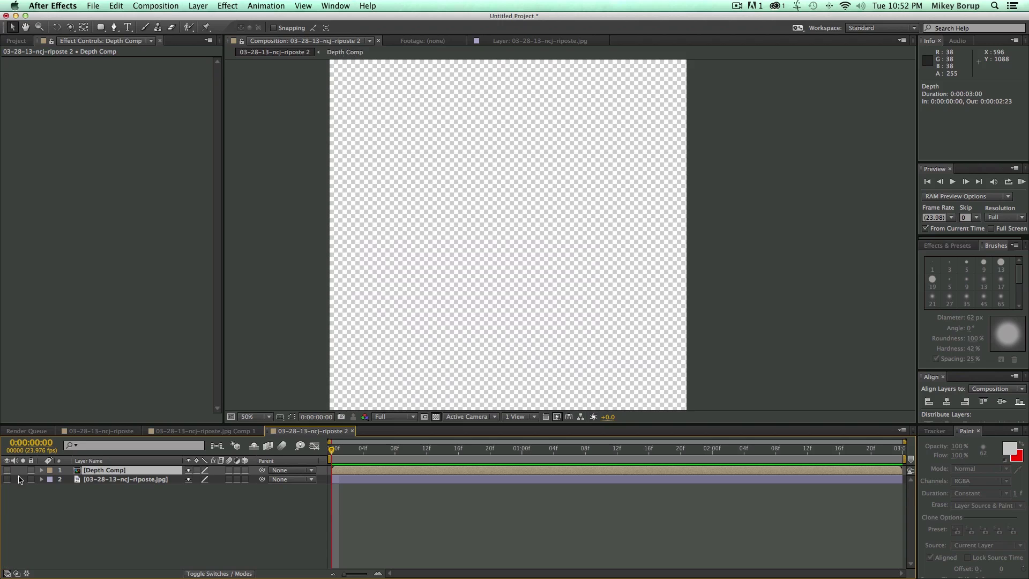
pyautogui.click(8, 480)
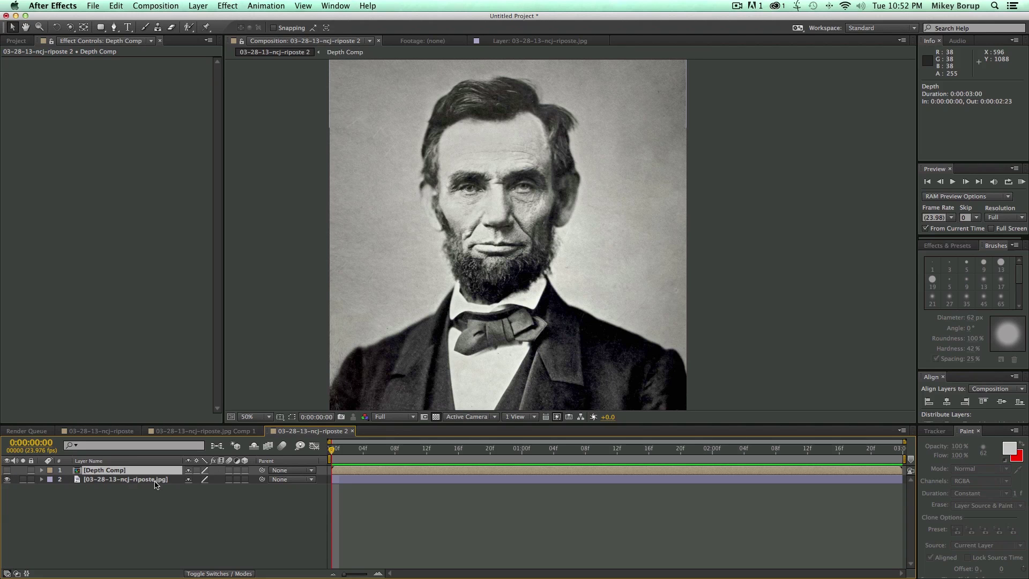
pyautogui.moveTo(116, 472); pyautogui.dragTo(118, 484)
pyautogui.click(123, 472)
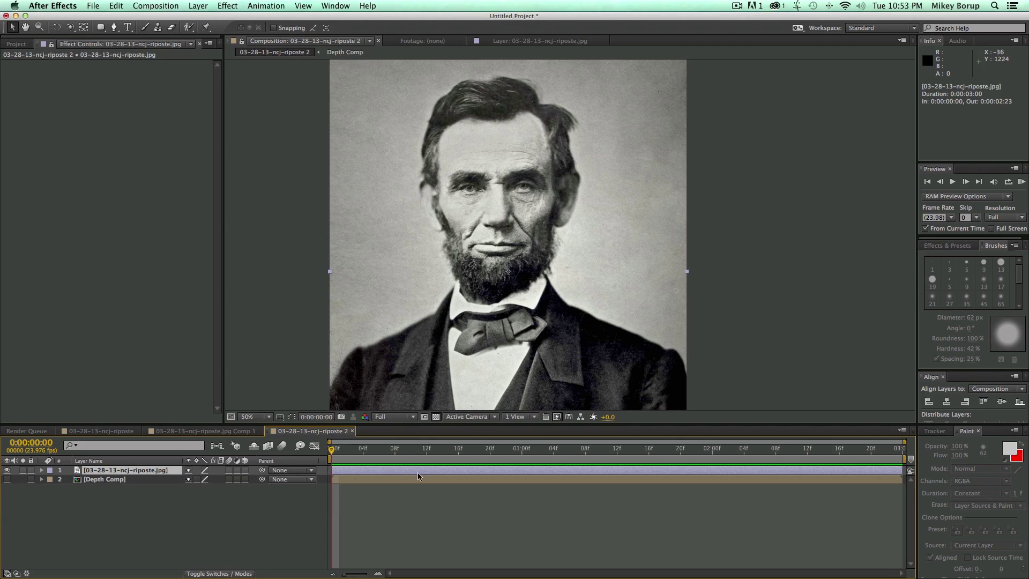
# Apply the Displacement Map effect to the photo layer and try a maximum horizontal displacement of 66, undoing that change.
pyautogui.click(198, 7)
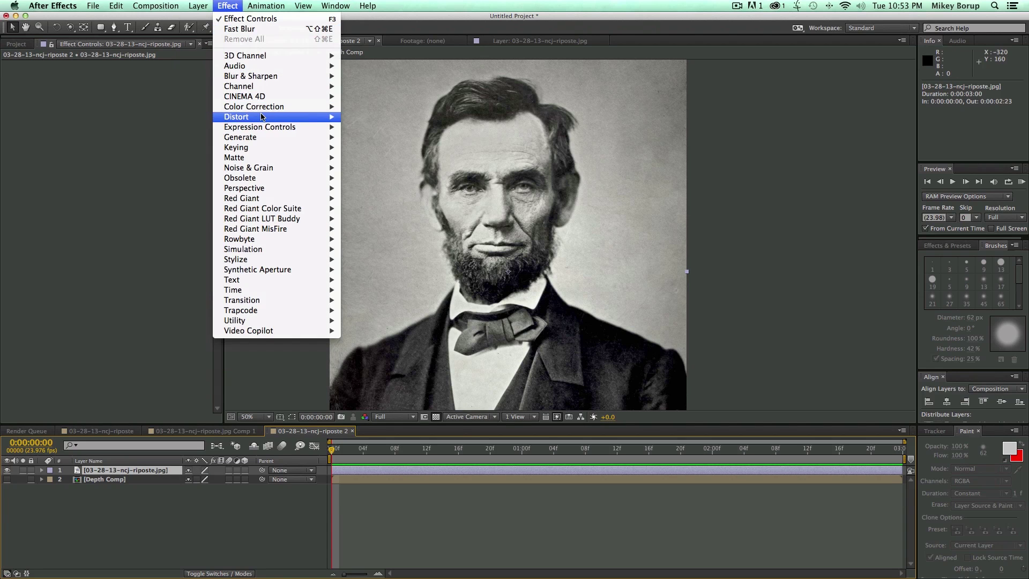
pyautogui.moveTo(261, 119)
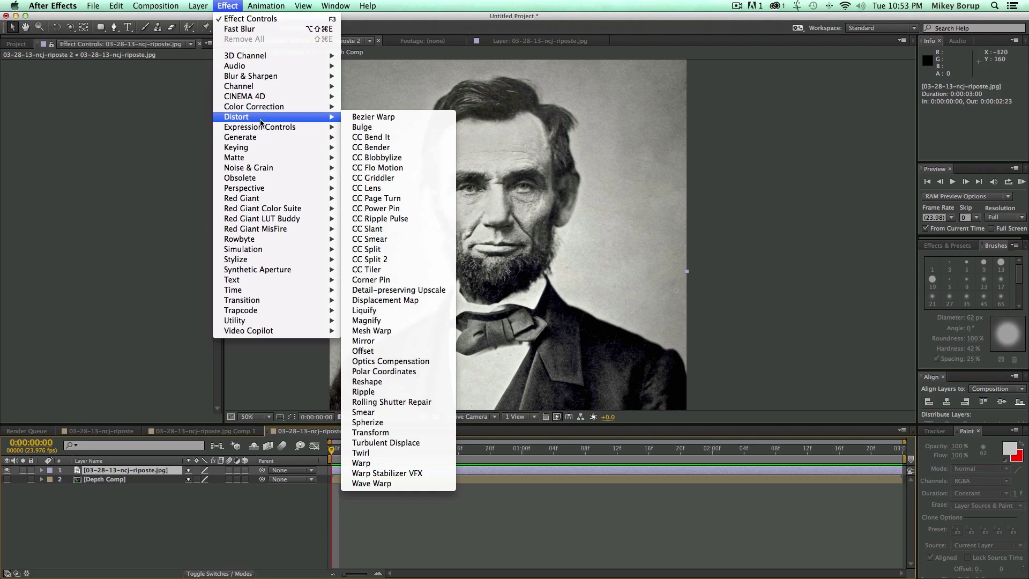
pyautogui.click(418, 302)
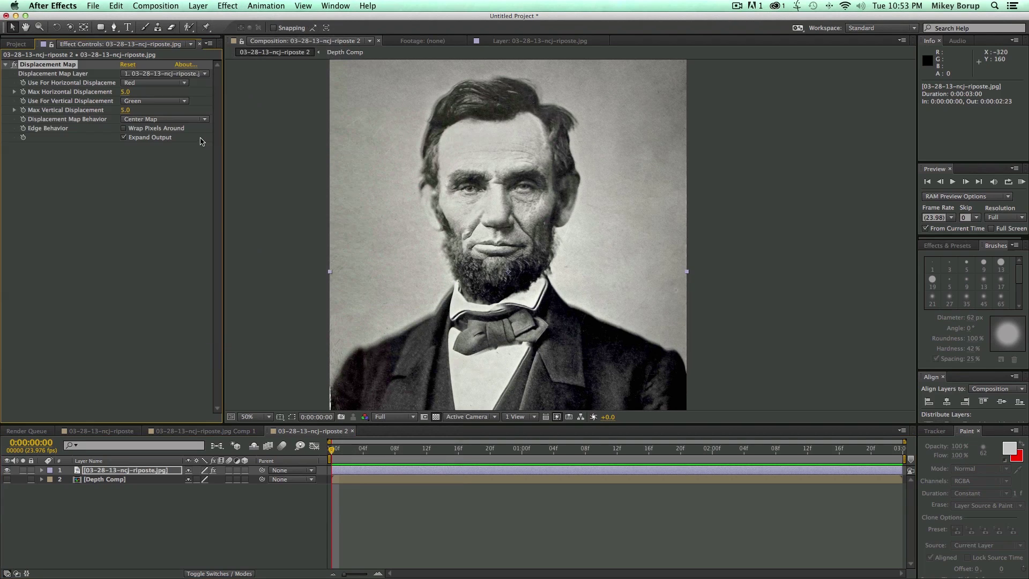
pyautogui.moveTo(127, 93); pyautogui.dragTo(86, 95)
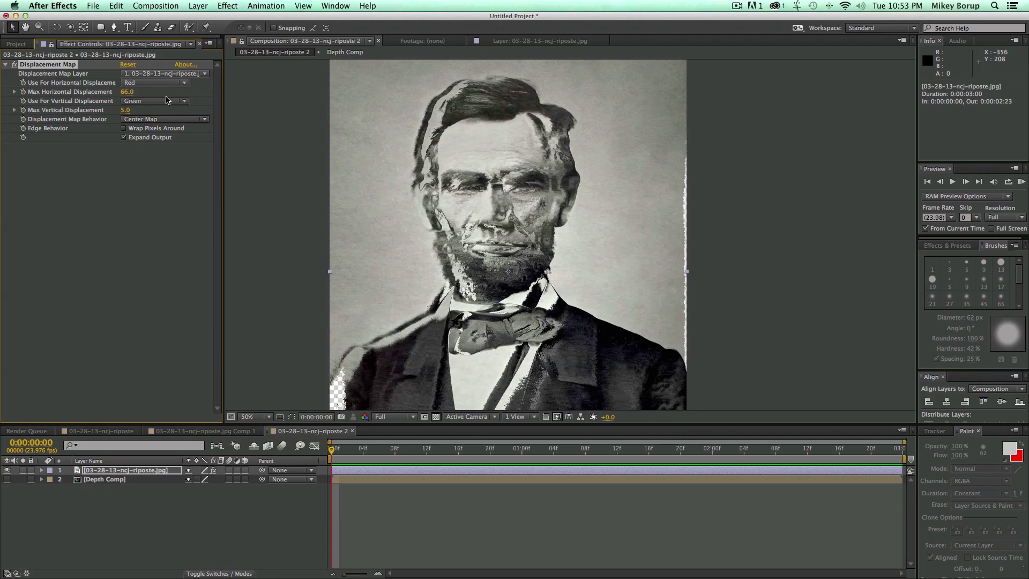
pyautogui.press('super+z')
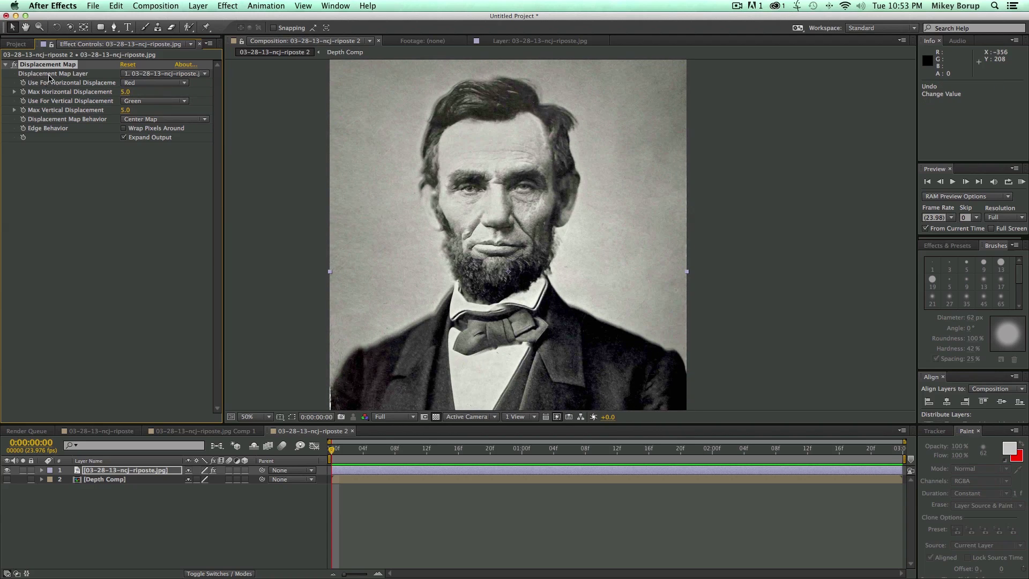
# Use Depth Comp as the displacement map layer, adjust the maximum horizontal displacement and set the maximum vertical displacement to 21.
pyautogui.click(154, 75)
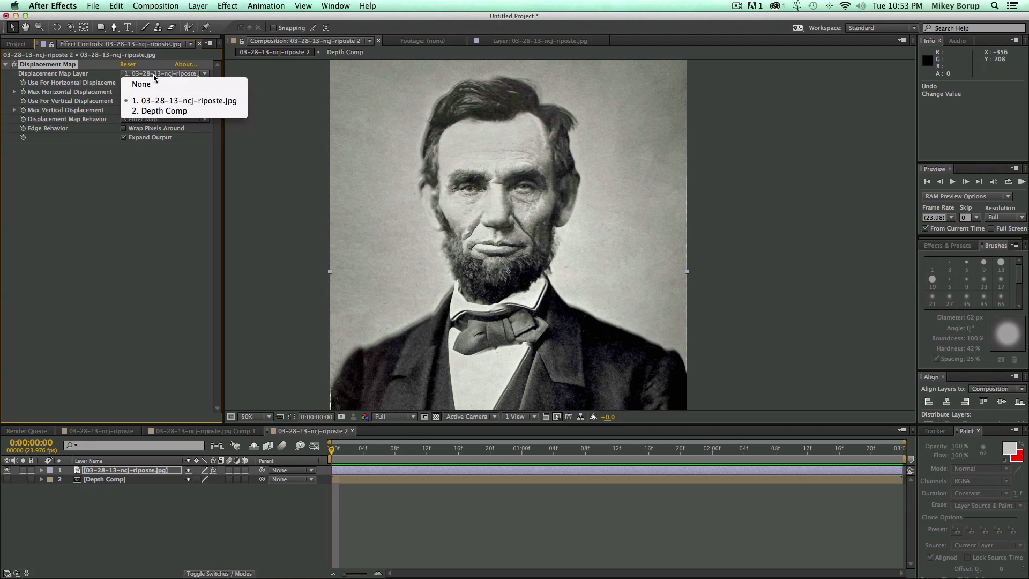
pyautogui.click(171, 113)
pyautogui.moveTo(126, 94)
pyautogui.mouseDown()
pyautogui.moveTo(140, 93)
pyautogui.moveTo(105, 93)
pyautogui.moveTo(143, 95)
pyautogui.moveTo(74, 94)
pyautogui.moveTo(134, 105)
pyautogui.moveTo(107, 103)
pyautogui.moveTo(134, 103)
pyautogui.moveTo(111, 96)
pyautogui.mouseUp()
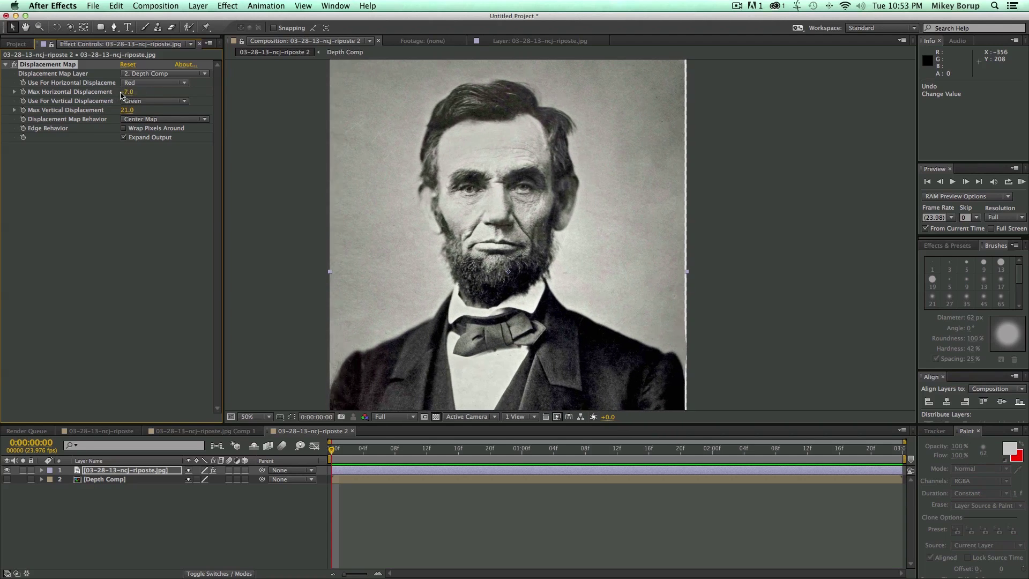
# Add Brightness & Contrast to the Depth layer inside Depth Comp with brightness 104 and contrast -100, and return to the portrait composition.
pyautogui.doubleClick(124, 479)
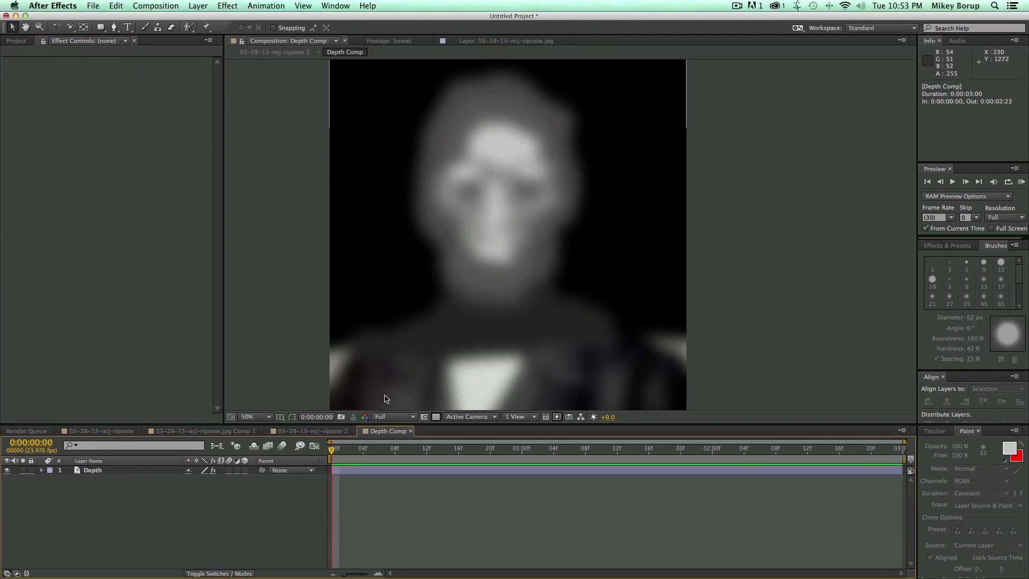
pyautogui.click(365, 470)
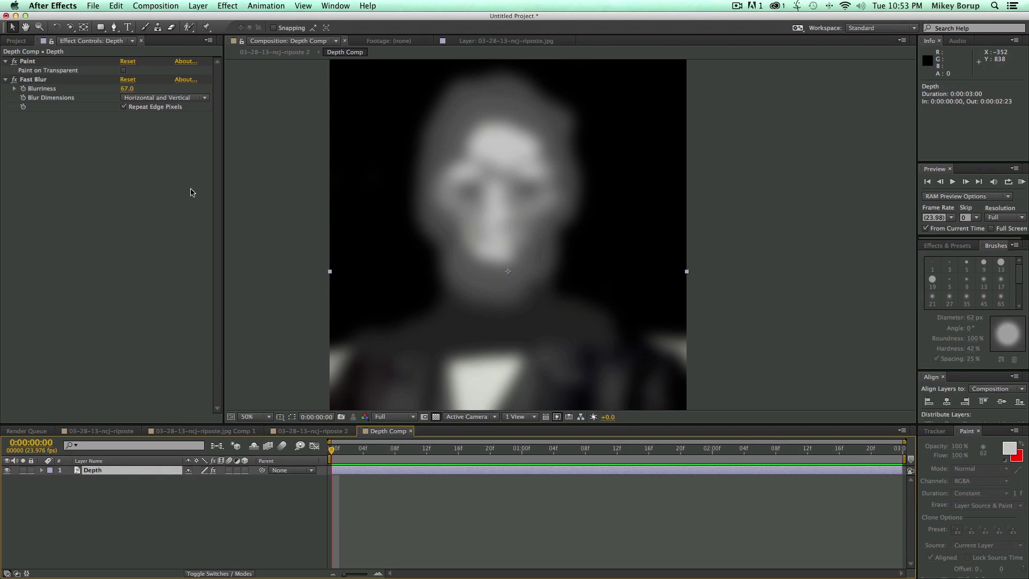
pyautogui.click(234, 5)
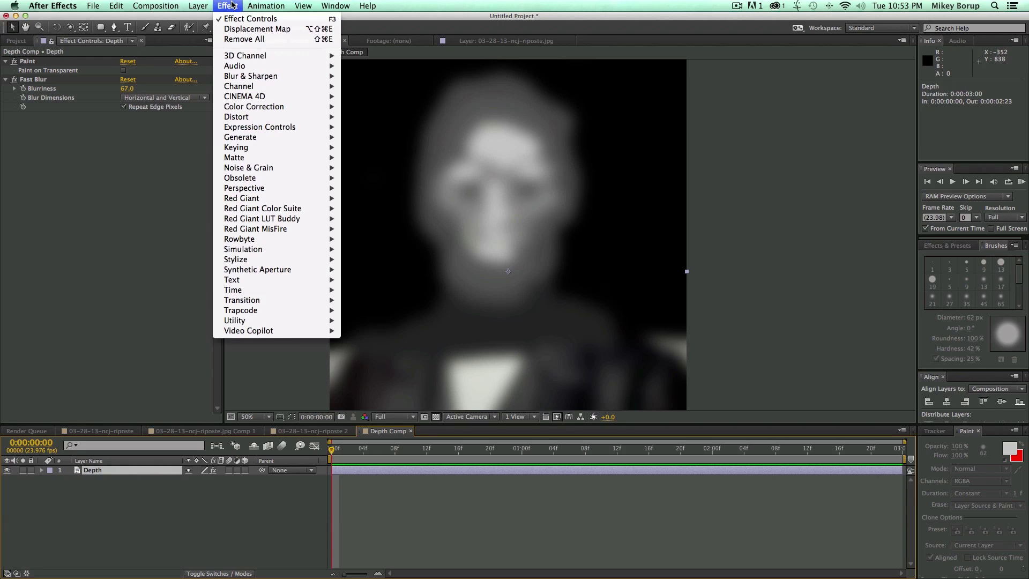
pyautogui.moveTo(274, 109)
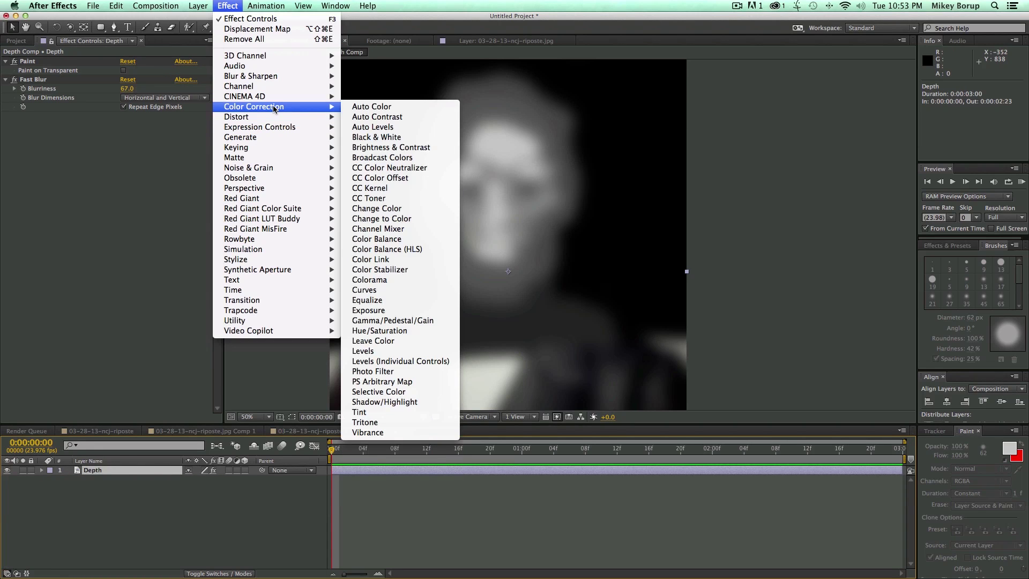
pyautogui.click(426, 147)
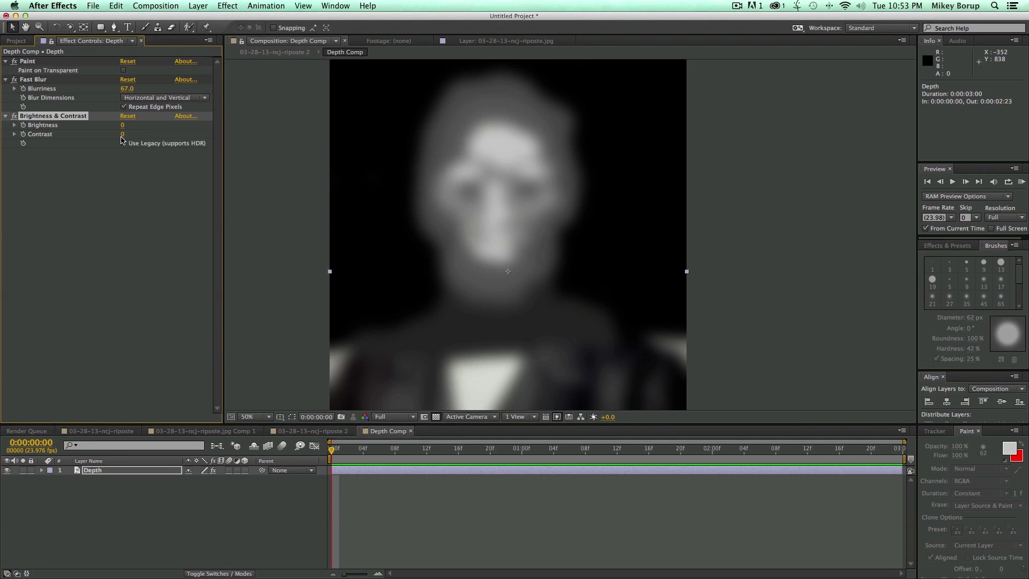
pyautogui.moveTo(112, 136); pyautogui.dragTo(182, 130)
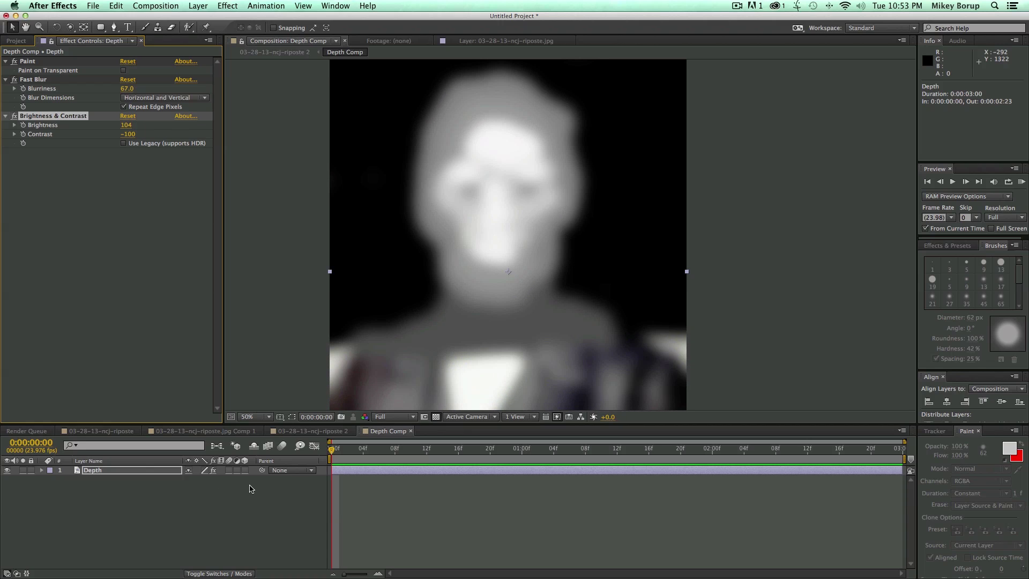
pyautogui.click(335, 431)
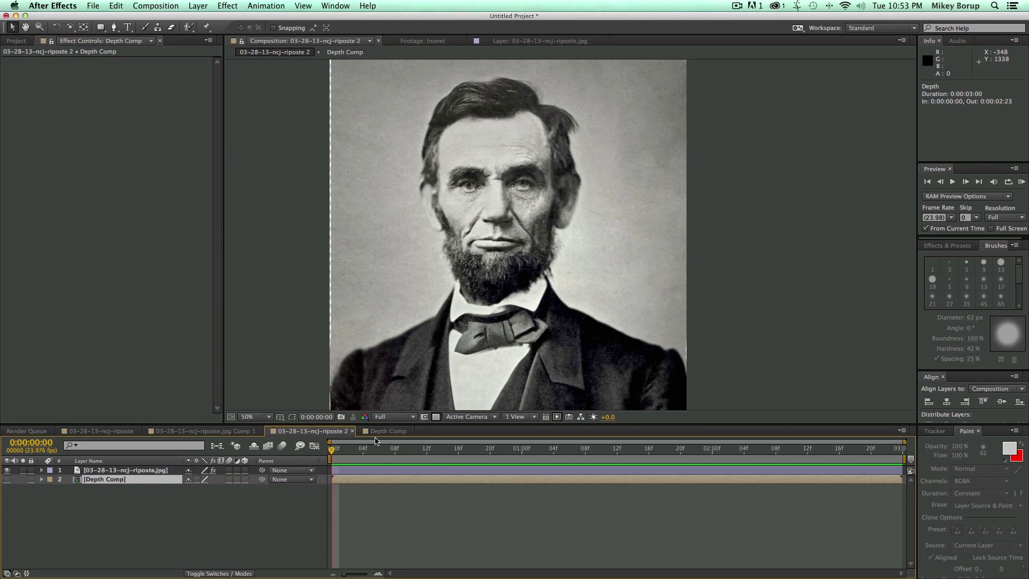
# Set the photo layer's maximum horizontal displacement to 4 and maximum vertical displacement to 19.
pyautogui.click(357, 471)
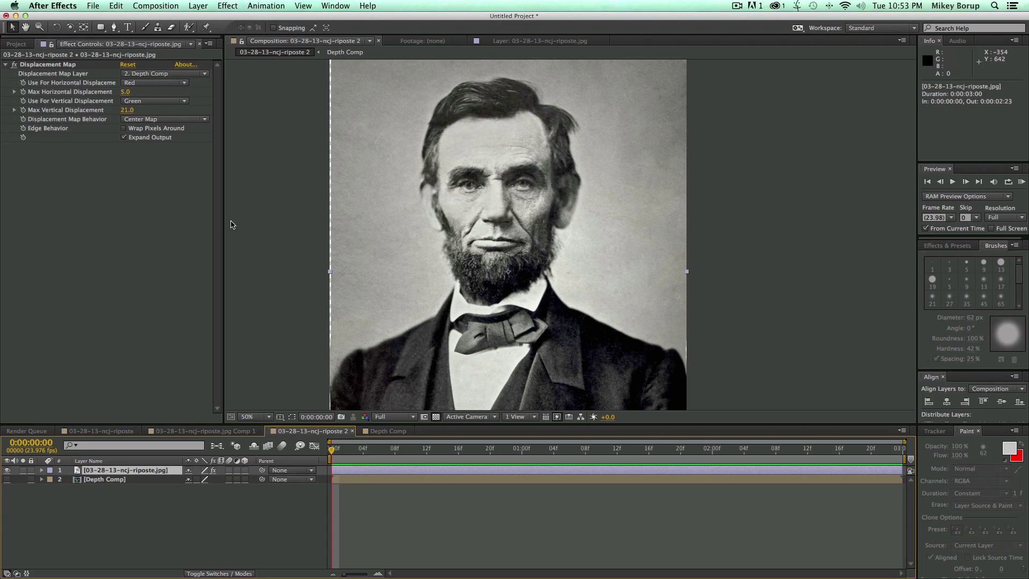
pyautogui.moveTo(123, 95)
pyautogui.mouseDown()
pyautogui.moveTo(144, 95)
pyautogui.moveTo(108, 94)
pyautogui.moveTo(127, 94)
pyautogui.moveTo(134, 111)
pyautogui.moveTo(119, 105)
pyautogui.mouseUp()
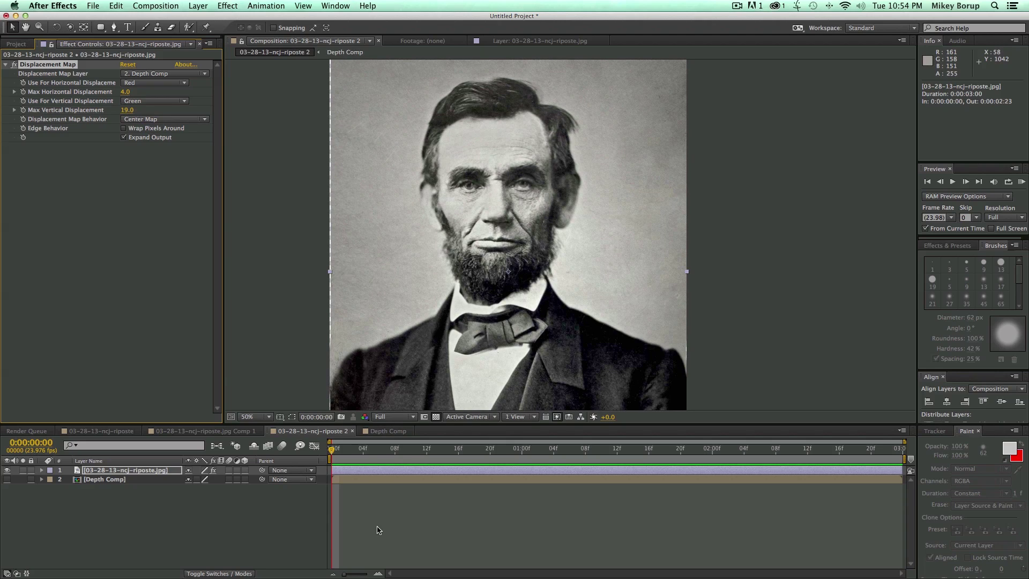
pyautogui.moveTo(363, 454); pyautogui.dragTo(298, 450)
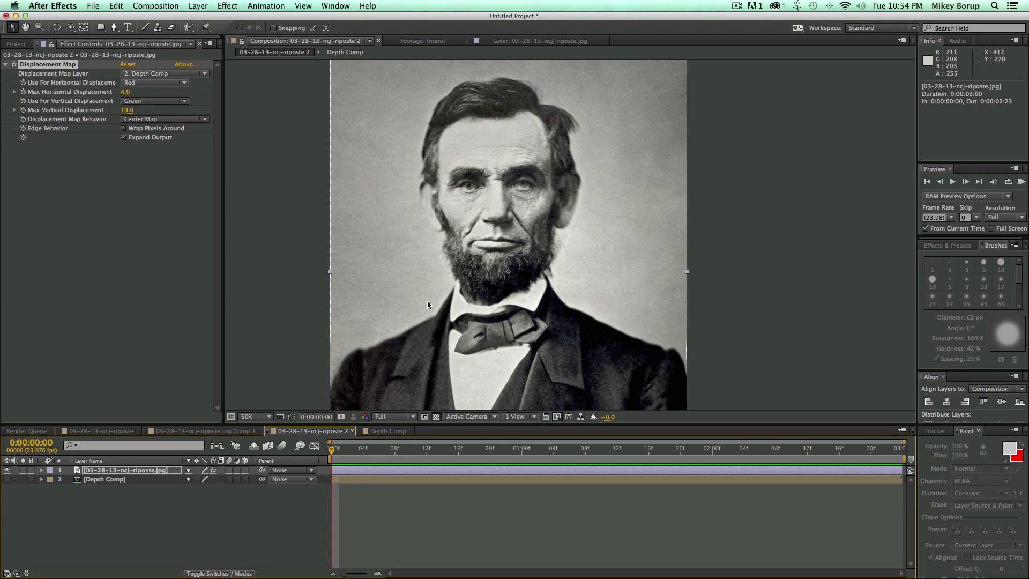
# Make the photo layer 3D and set its Y Rotation to 12°.
pyautogui.click(246, 470)
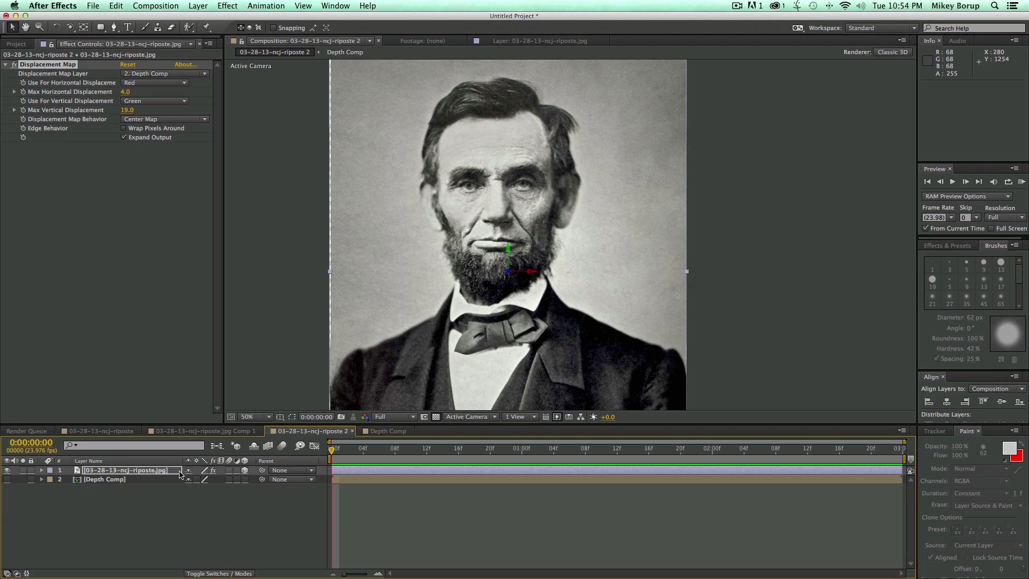
pyautogui.press('r')
pyautogui.moveTo(203, 499); pyautogui.dragTo(209, 499)
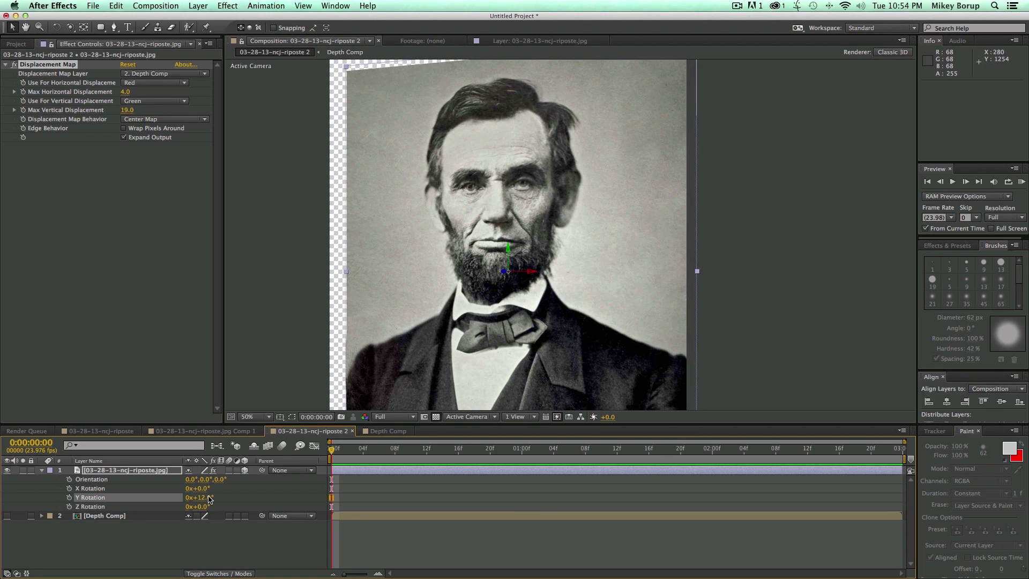
# Set horizontal displacement to 14 and vertical displacement to 0, and start keyframing both and Y Rotation at the first frame.
pyautogui.moveTo(127, 94); pyautogui.dragTo(121, 94)
pyautogui.write('0')
pyautogui.press('Return')
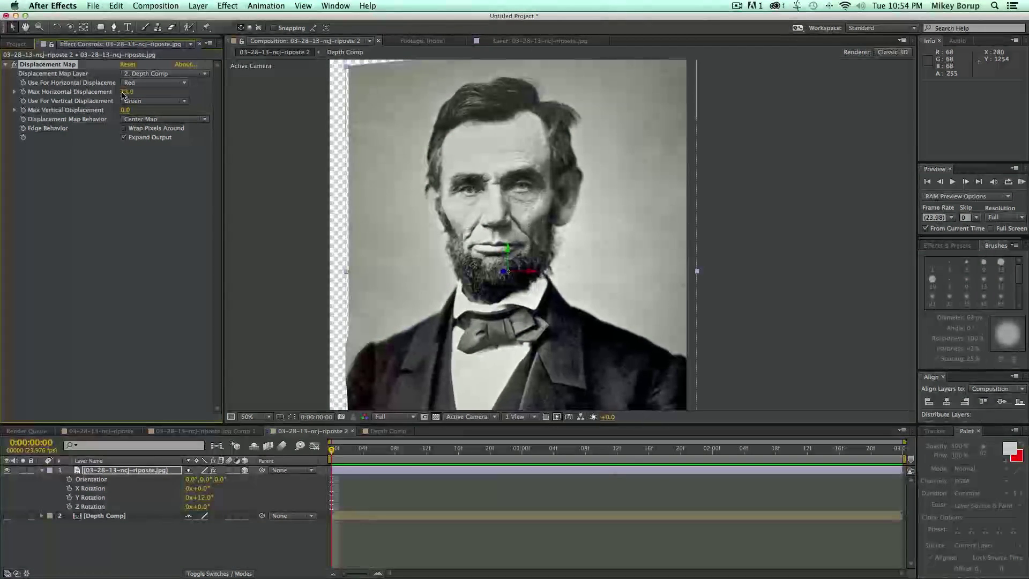
pyautogui.click(23, 92)
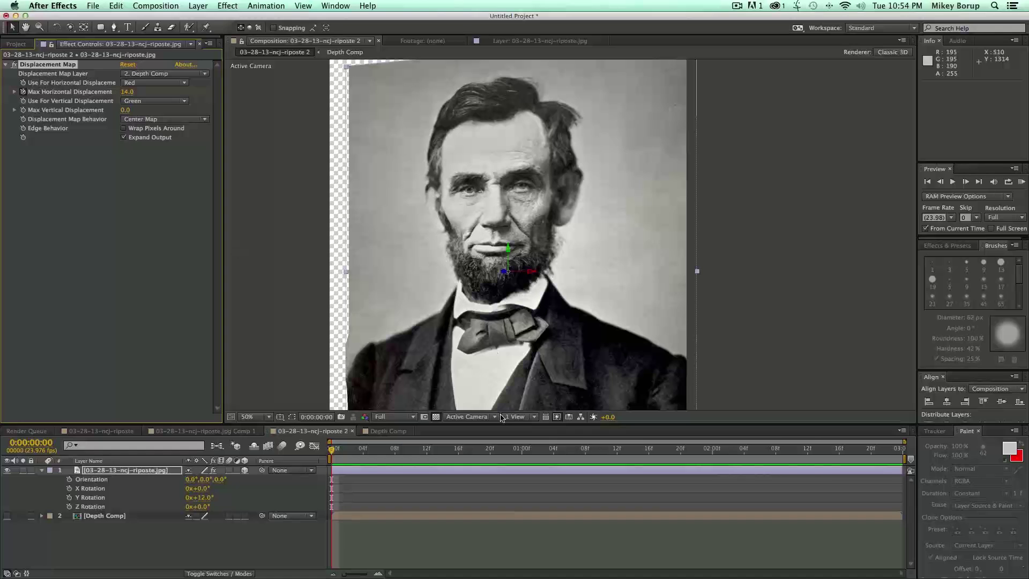
pyautogui.click(69, 497)
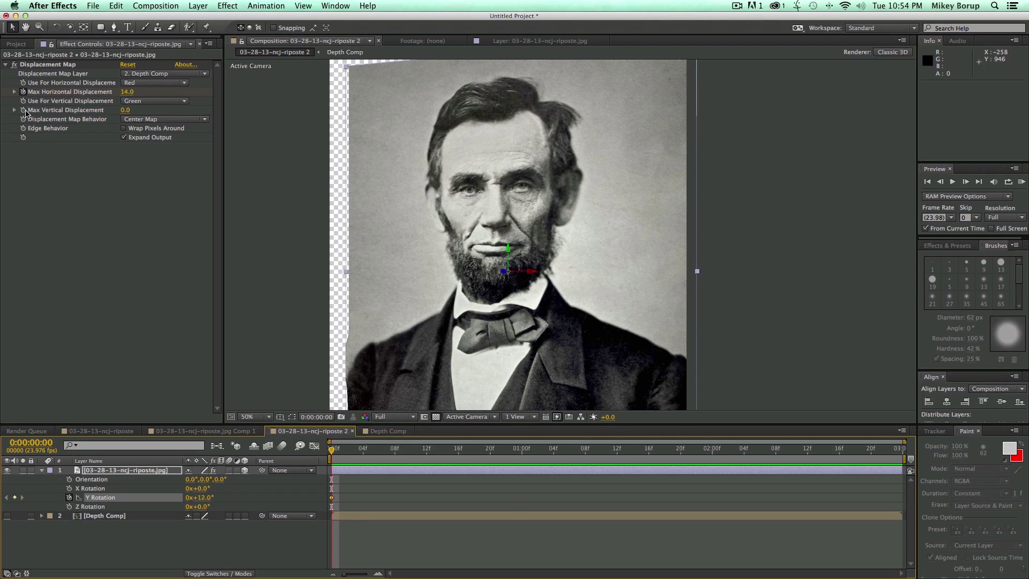
pyautogui.click(23, 110)
# At 0:00:02:23, keyframe Y Rotation at -11°, horizontal displacement at -23 and vertical displacement at 22, and preview the movement.
pyautogui.moveTo(519, 455); pyautogui.dragTo(895, 451)
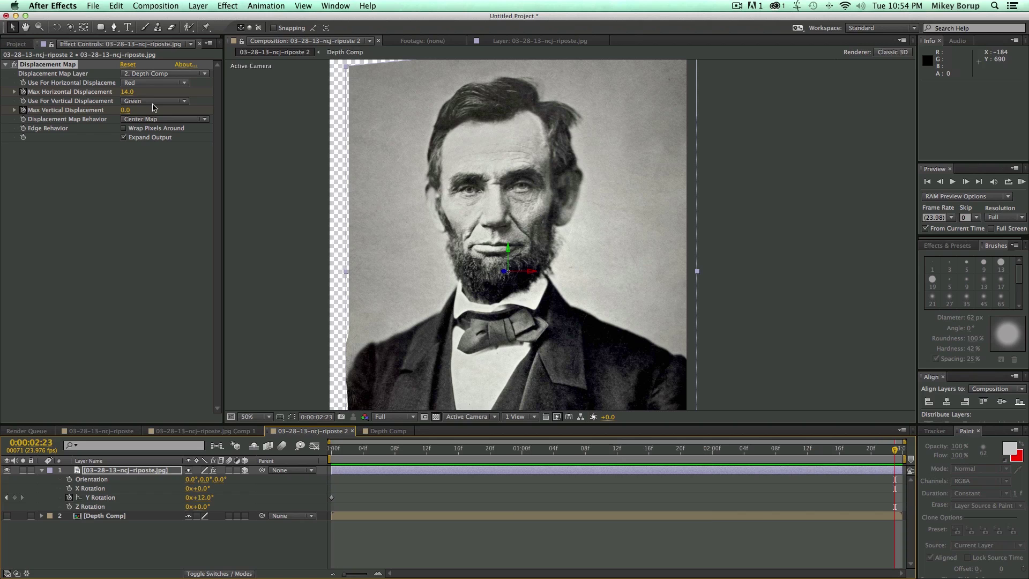
pyautogui.moveTo(207, 498); pyautogui.dragTo(195, 498)
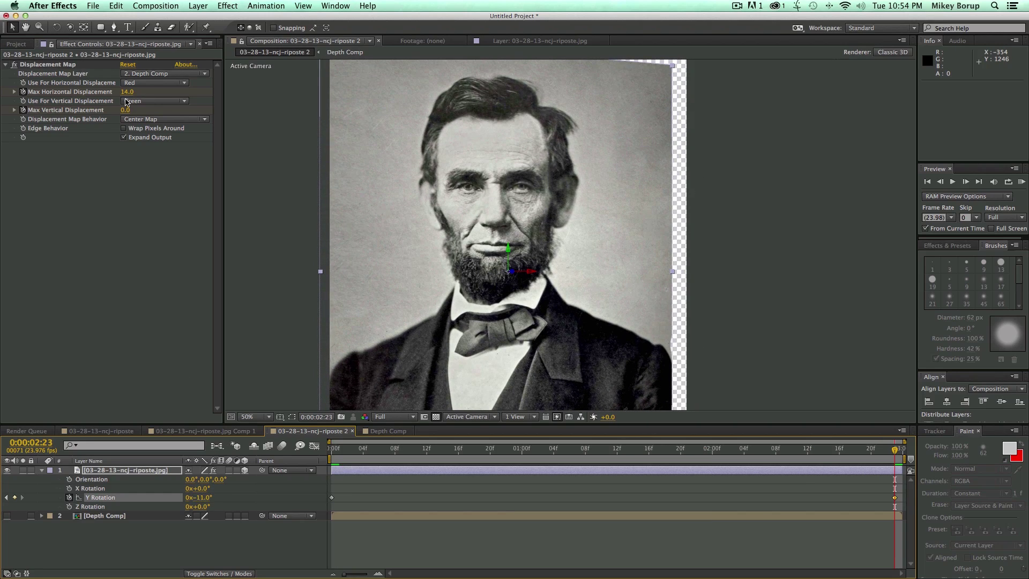
pyautogui.moveTo(127, 92); pyautogui.dragTo(135, 112)
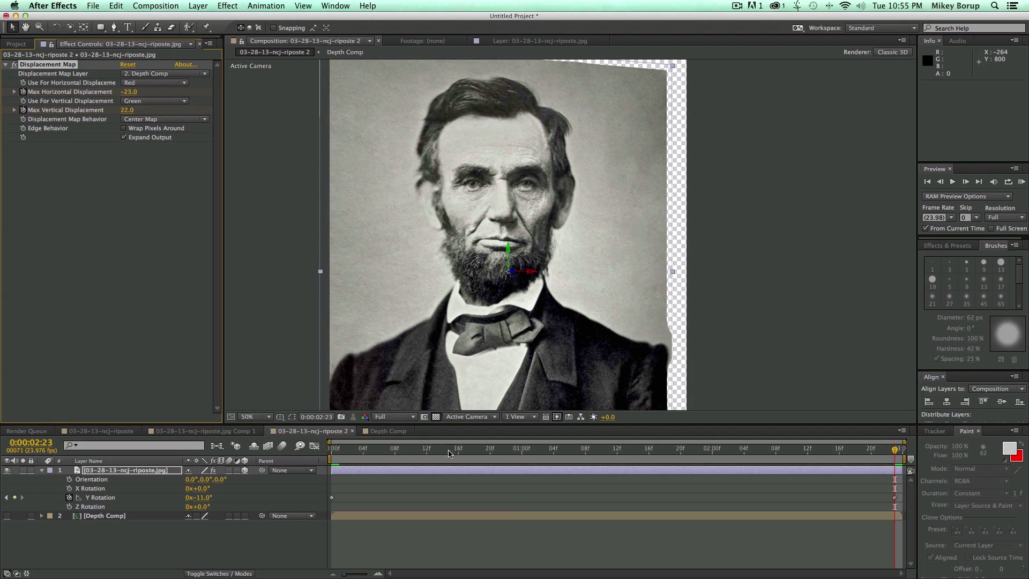
pyautogui.press('space')
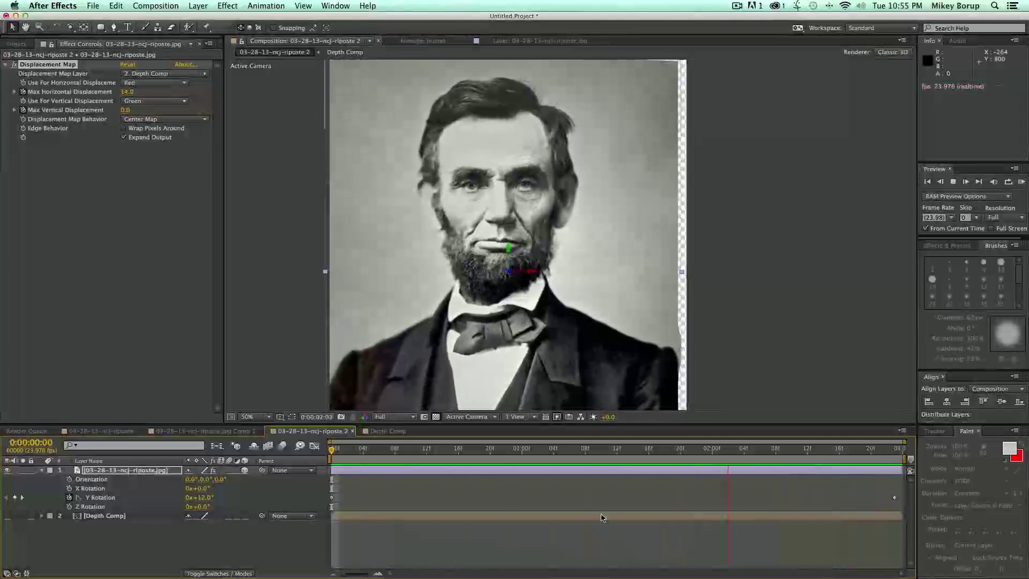
# Reveal the photo layer's keyframes, swap the first and last Max Horizontal Displacement keyframes in time, and preview the animation.
pyautogui.click(377, 492)
pyautogui.click(377, 474)
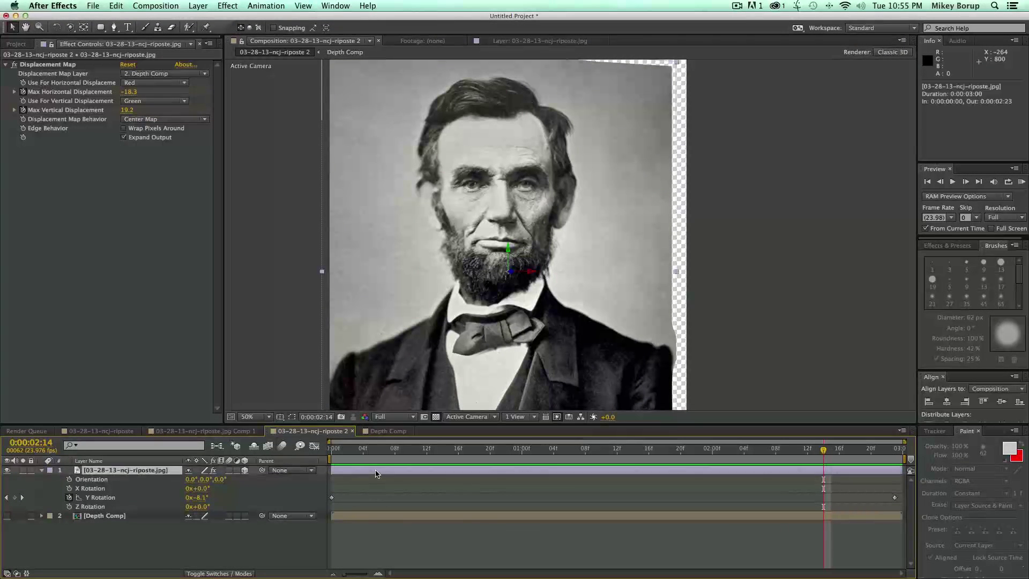
pyautogui.press('u')
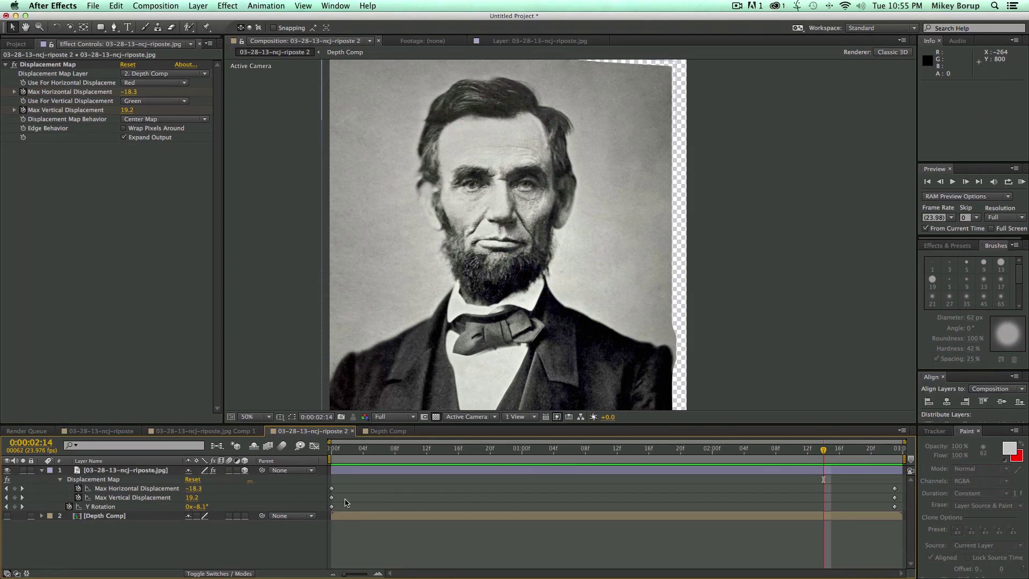
pyautogui.moveTo(331, 489); pyautogui.dragTo(778, 490)
pyautogui.moveTo(895, 490); pyautogui.dragTo(533, 492)
pyautogui.moveTo(352, 494); pyautogui.dragTo(334, 494)
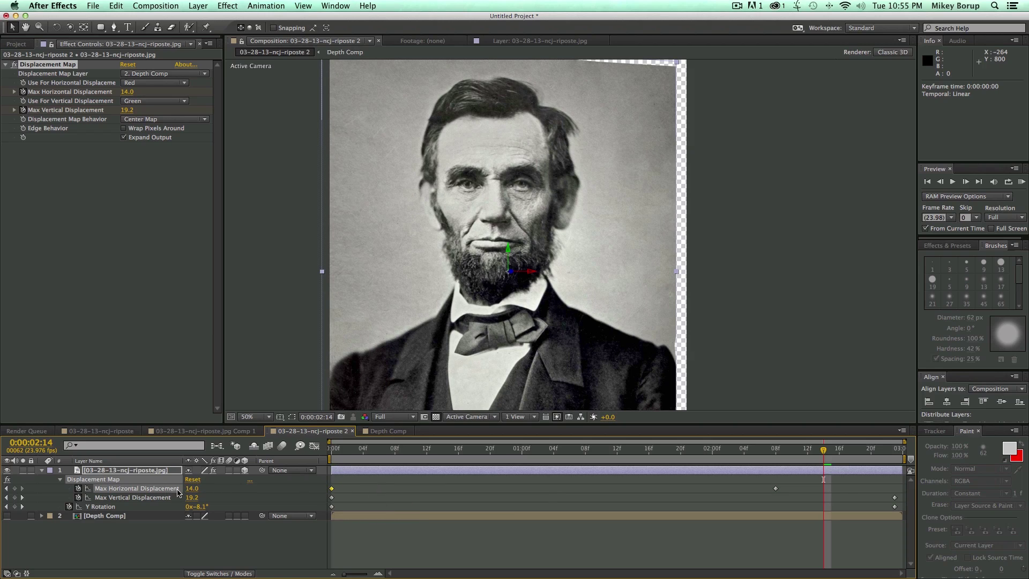
pyautogui.moveTo(799, 492); pyautogui.dragTo(891, 492)
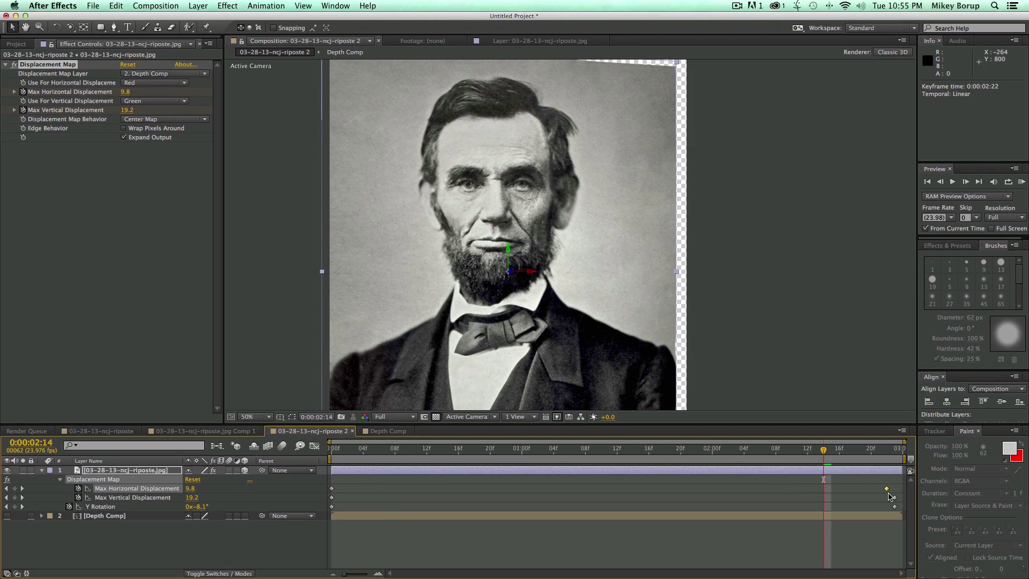
pyautogui.moveTo(822, 456); pyautogui.dragTo(309, 431)
pyautogui.press('space')
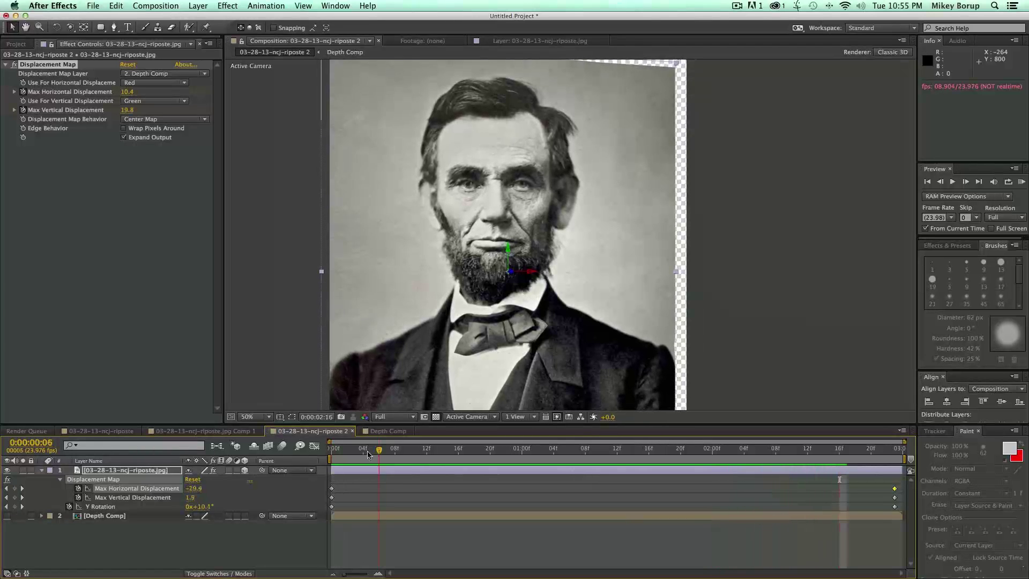
pyautogui.press('space')
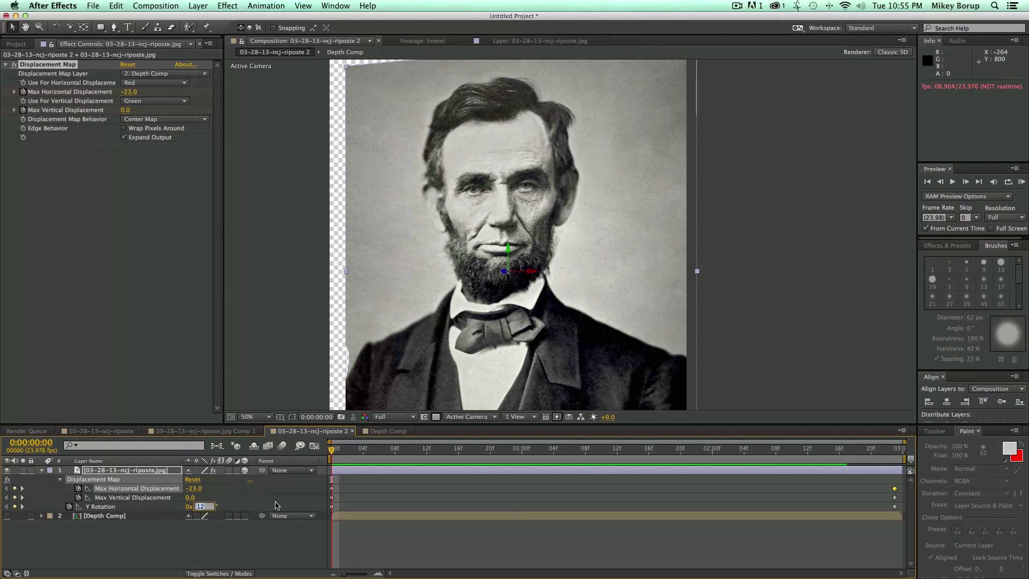
# Change the Y Rotation keyframes to 5° at the first frame and -5° at 0:00:02:23.
pyautogui.press('Return')
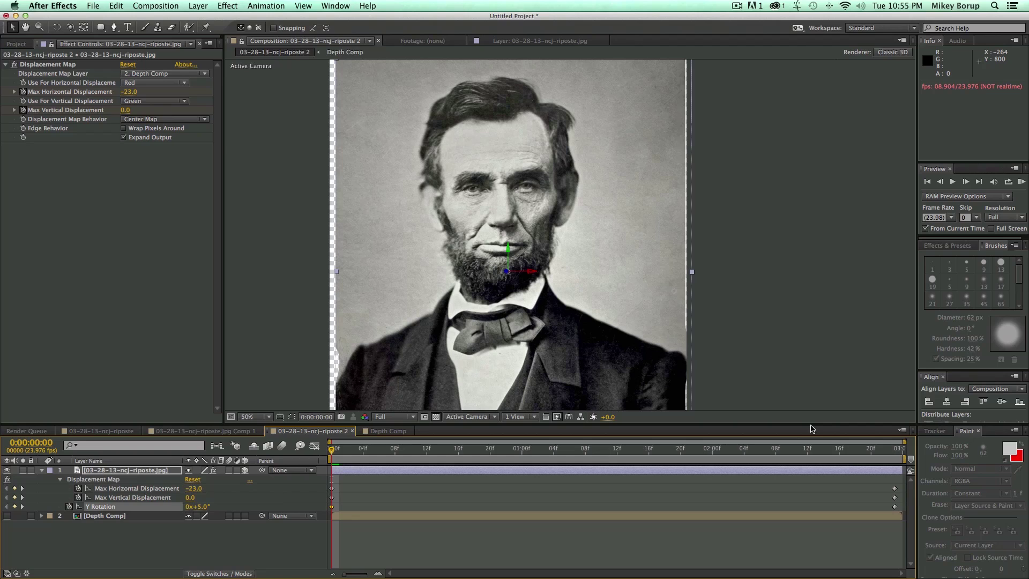
pyautogui.moveTo(872, 449); pyautogui.dragTo(895, 452)
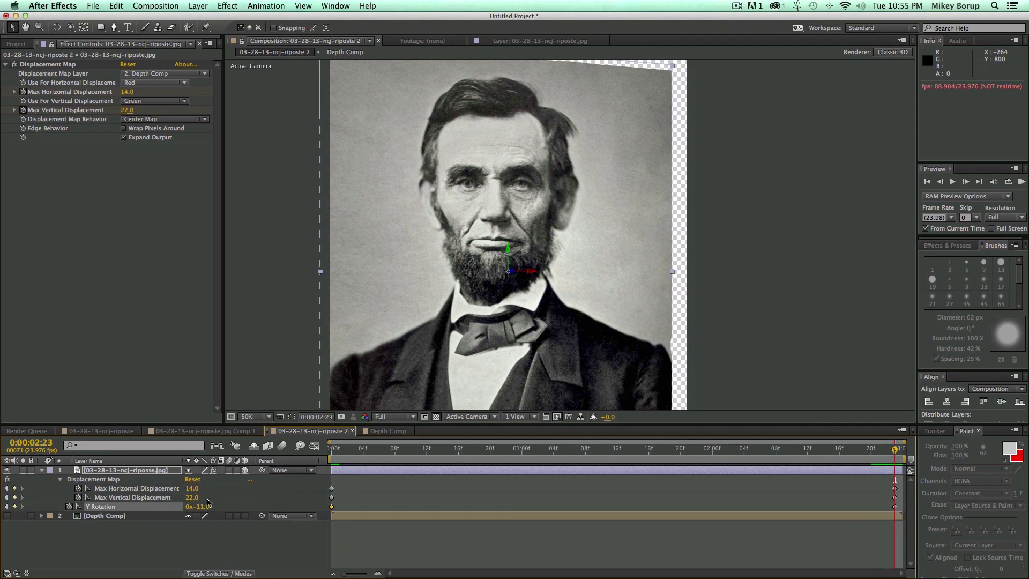
pyautogui.press('Return')
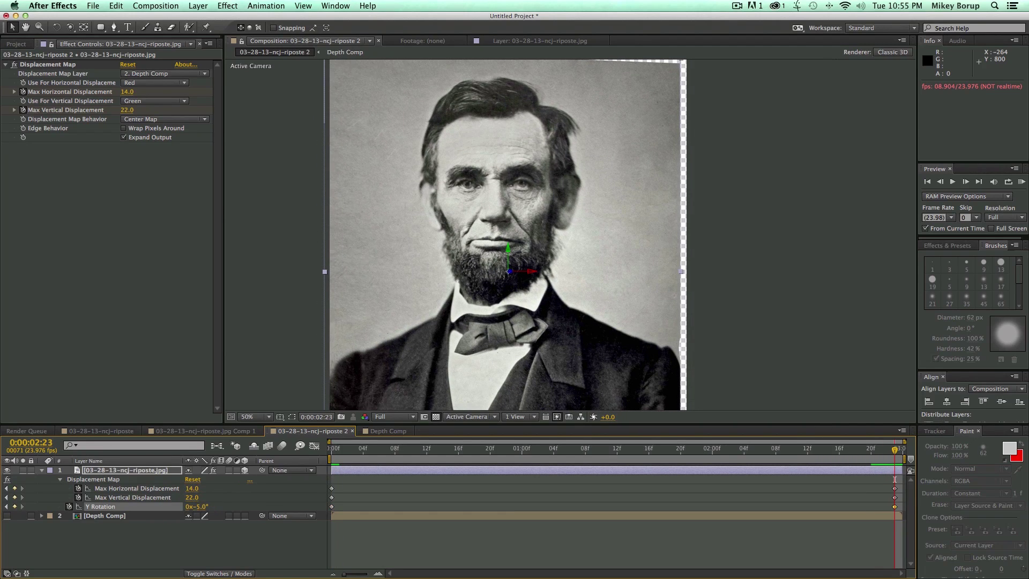
# Scrub and play back the whole animation to check the reduced rotation with the displacement.
pyautogui.moveTo(370, 450); pyautogui.dragTo(812, 452)
pyautogui.press('space')
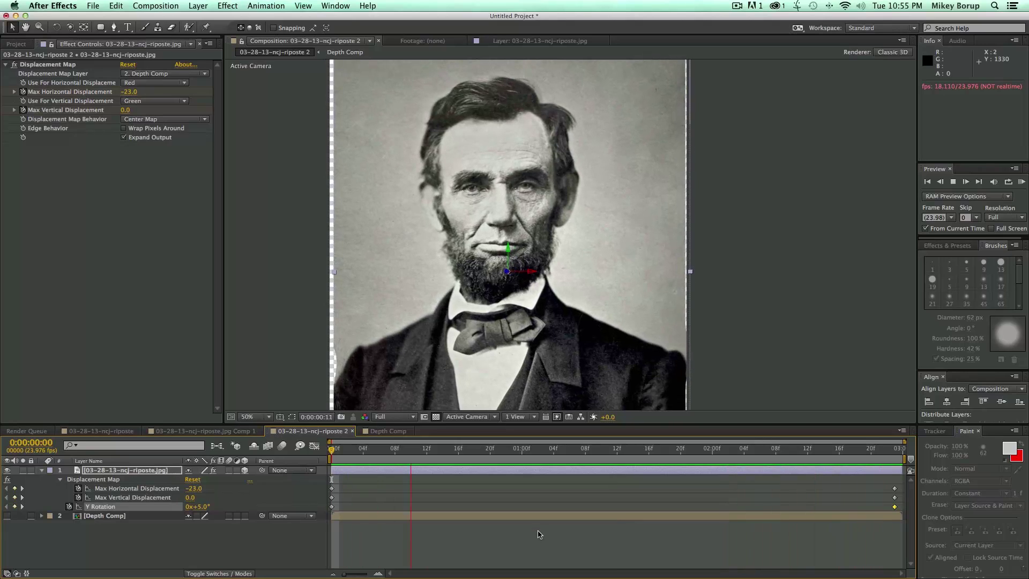
pyautogui.press('space')
pyautogui.click(485, 533)
pyautogui.press('Home')
pyautogui.press('space')
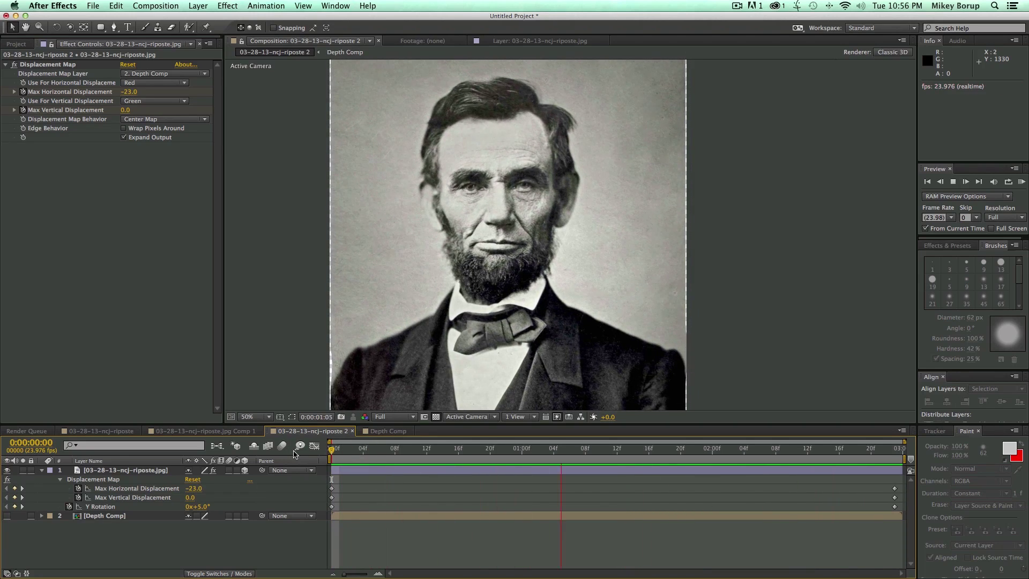
pyautogui.press('space')
pyautogui.moveTo(370, 453); pyautogui.dragTo(330, 453)
# Show Depth Comp and pre-compose it with the photo layer as Pre-comp 2, moving all attributes into the new composition.
pyautogui.click(41, 470)
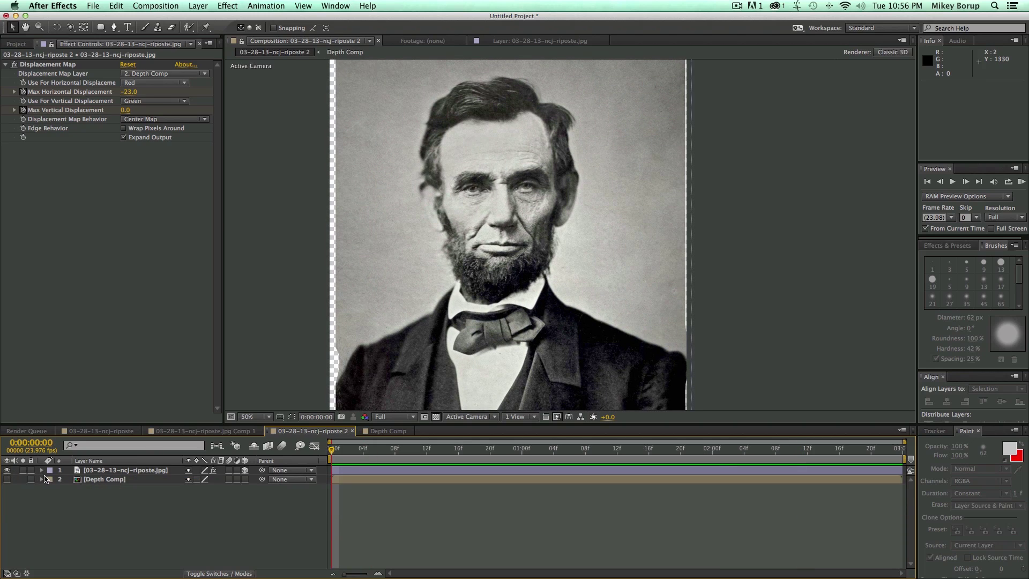
pyautogui.click(7, 479)
pyautogui.click(359, 470)
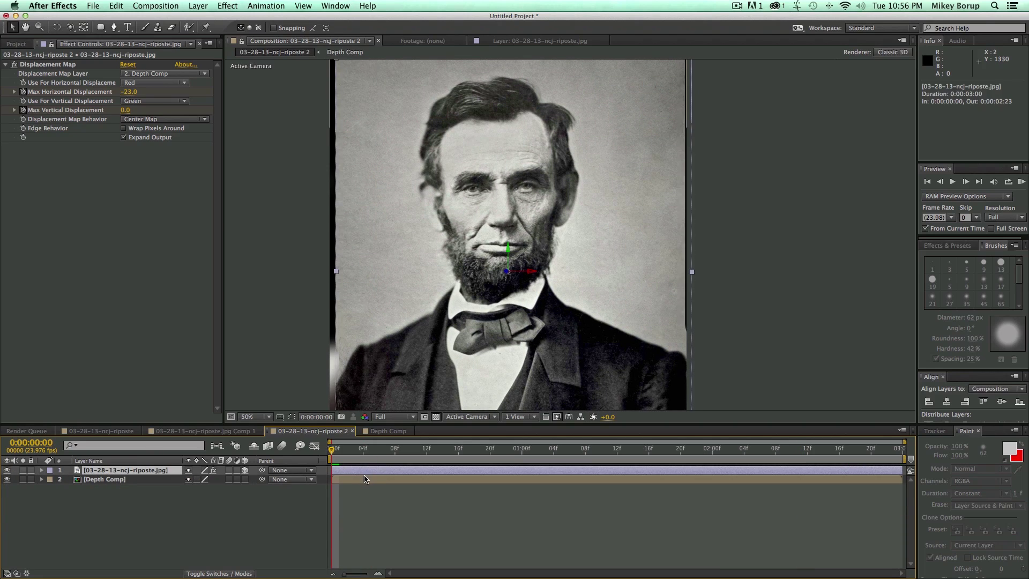
pyautogui.keyDown('shift'); pyautogui.click(364, 480); pyautogui.keyUp('shift')
pyautogui.press('super+shift+c')
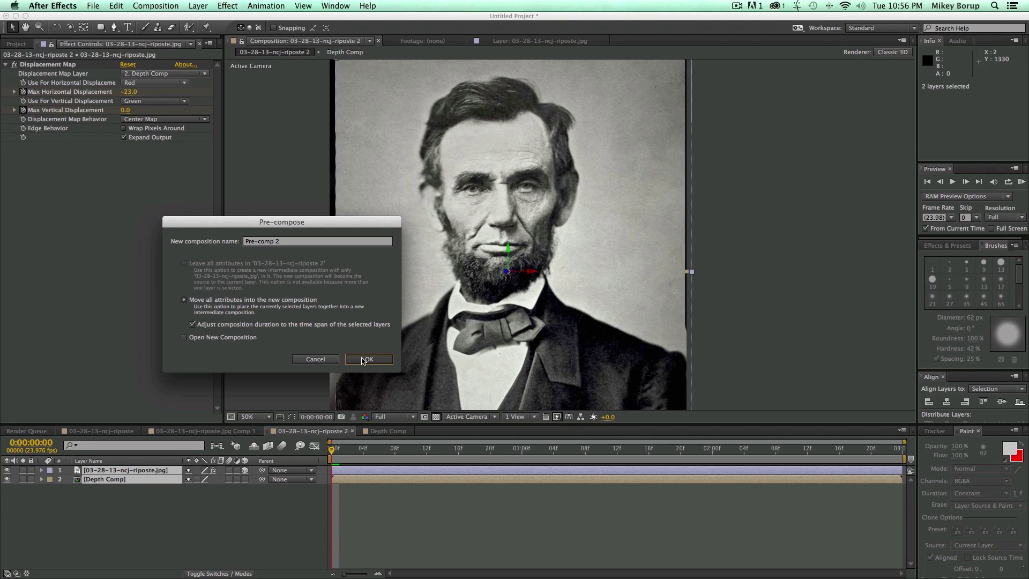
pyautogui.click(368, 359)
# Resize the main portrait composition to 1280 px wide and 720 px high.
pyautogui.rightClick(269, 309)
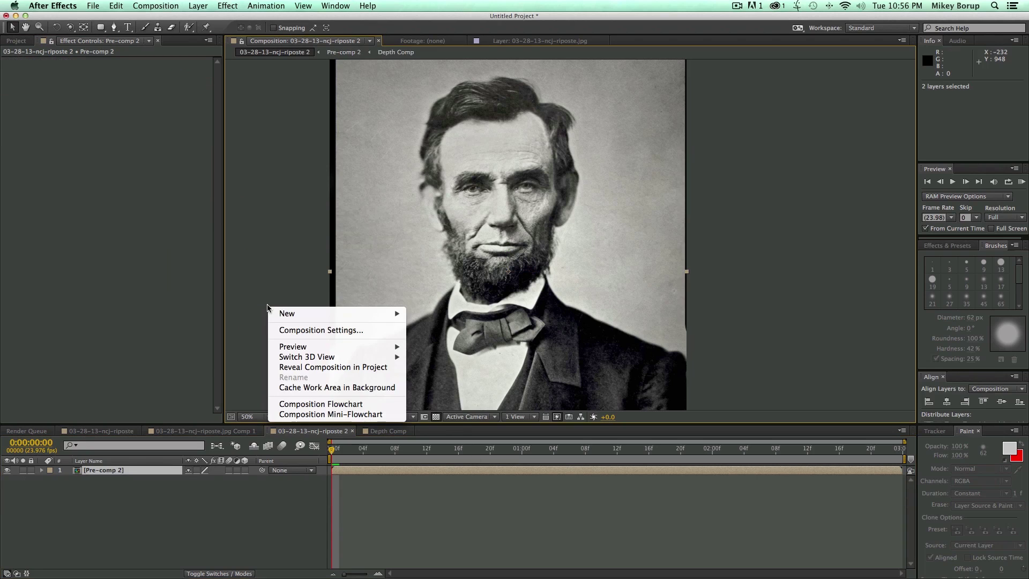
pyautogui.click(293, 331)
pyautogui.click(299, 224)
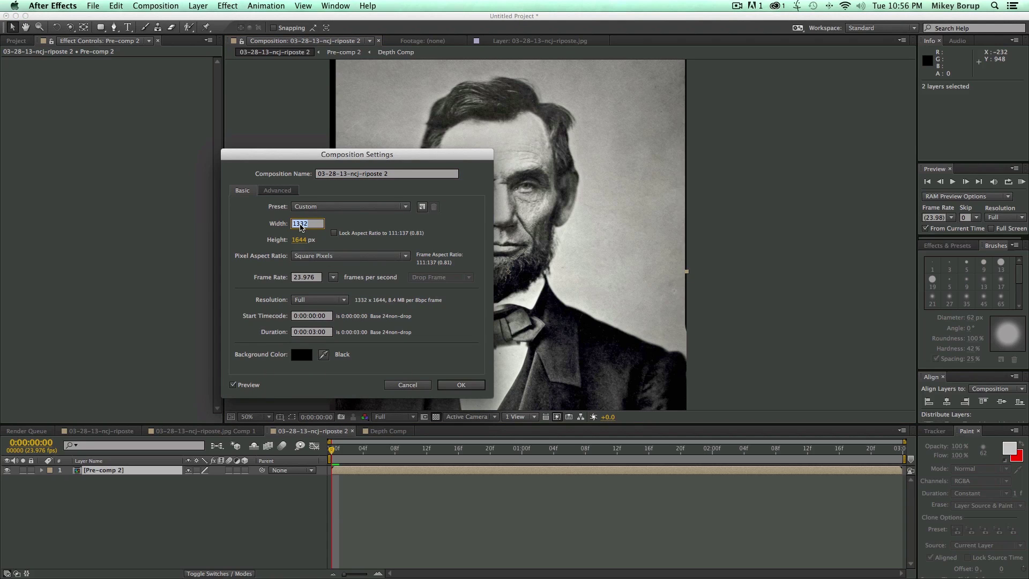
pyautogui.write('1280')
pyautogui.press('Tab')
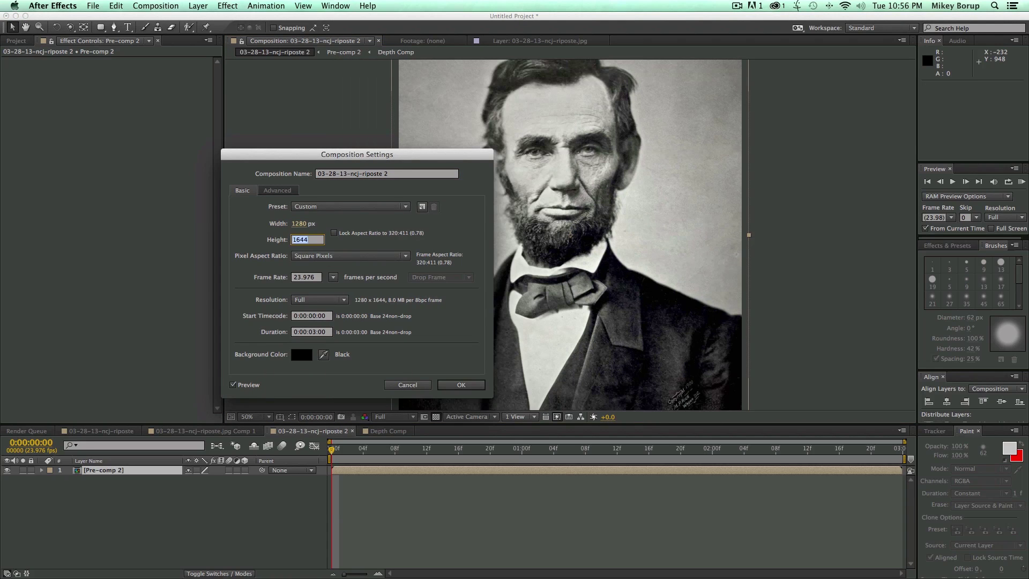
pyautogui.write('720')
pyautogui.press('Return')
# Reposition Pre-comp 2 to 636, 548 so the face fills the frame without exposed edges, and preview from the start.
pyautogui.moveTo(574, 236); pyautogui.dragTo(570, 286)
pyautogui.press('space')
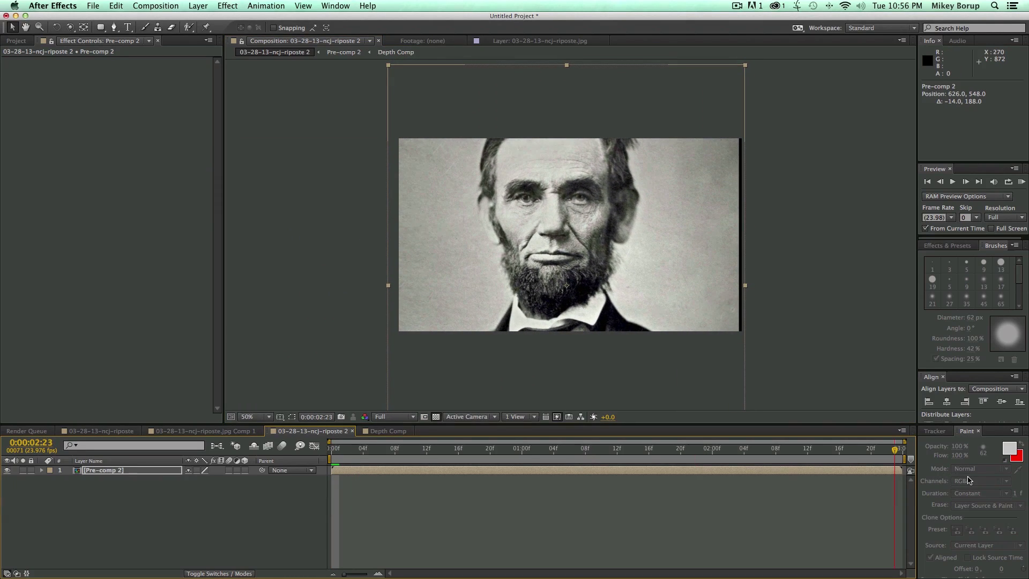
pyautogui.moveTo(684, 304); pyautogui.dragTo(685, 303)
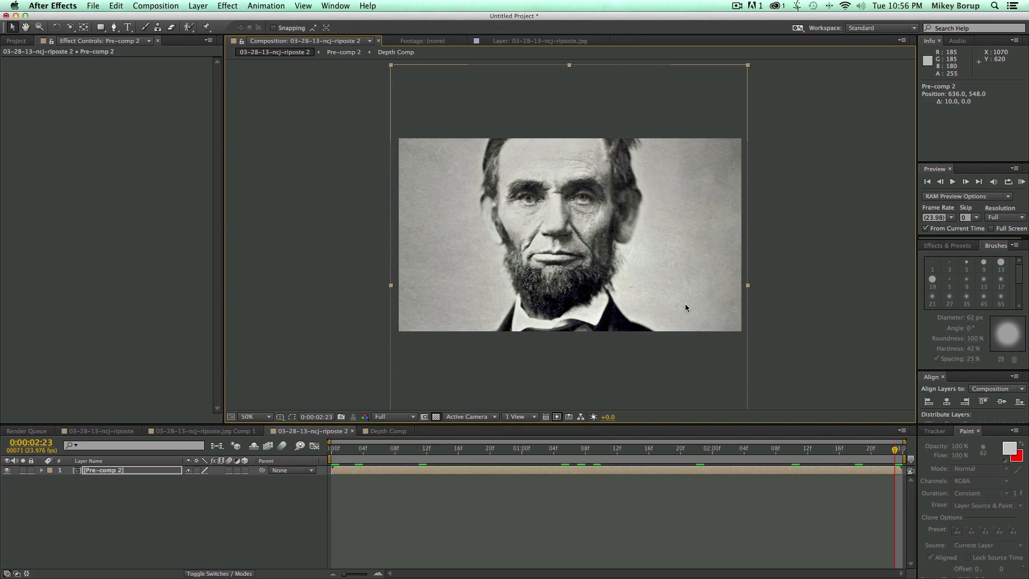
pyautogui.moveTo(891, 450); pyautogui.dragTo(285, 414)
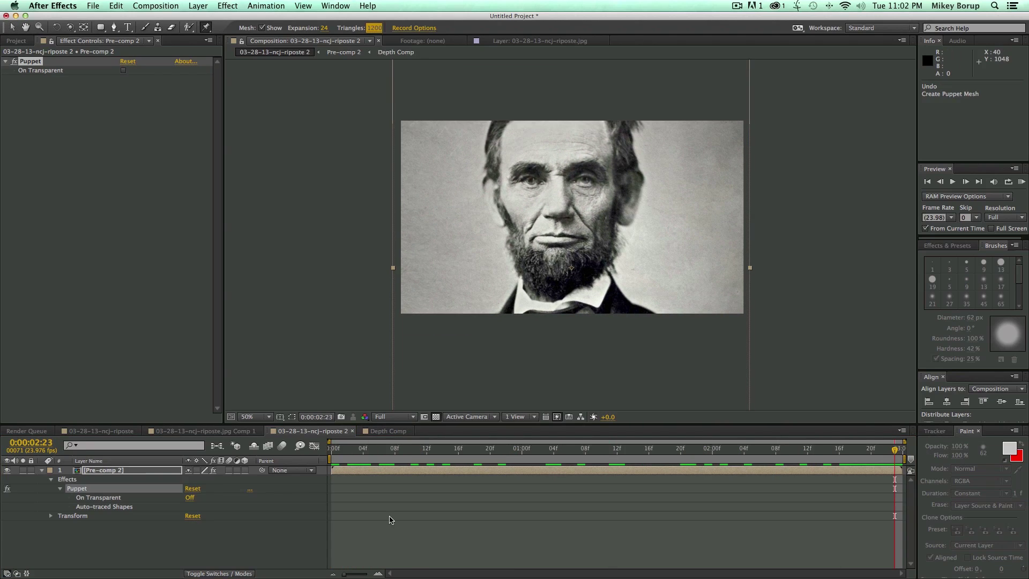
# Scrub the framed portrait animation back to its first frame to check the movement.
pyautogui.click(398, 529)
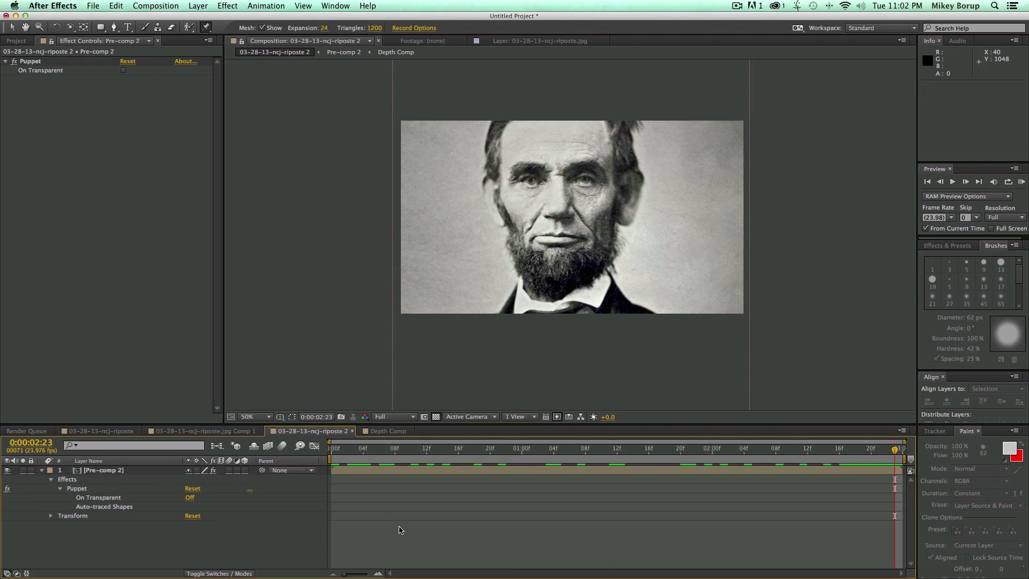
pyautogui.moveTo(475, 328); pyautogui.dragTo(456, 340)
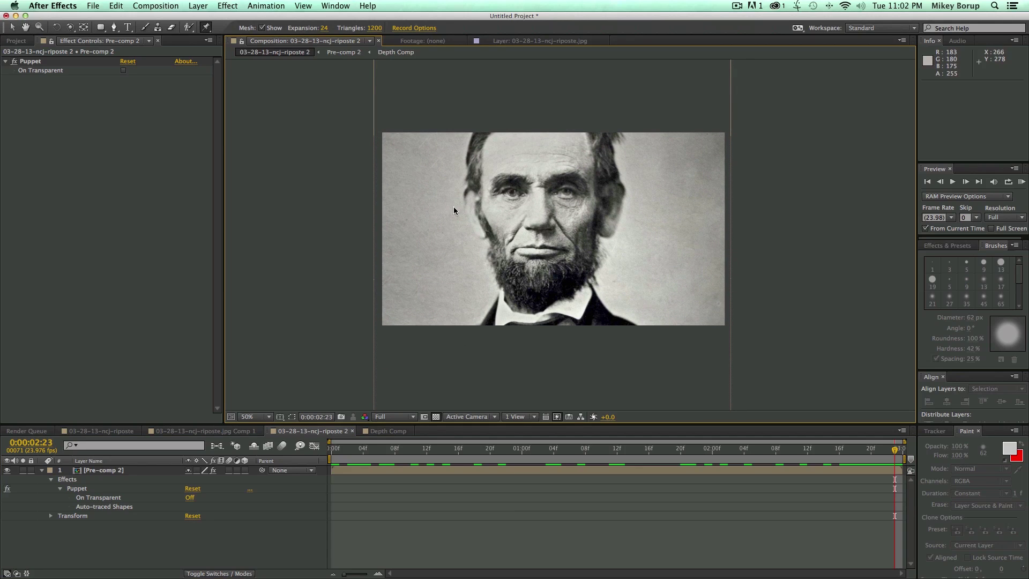
pyautogui.moveTo(336, 453); pyautogui.dragTo(273, 432)
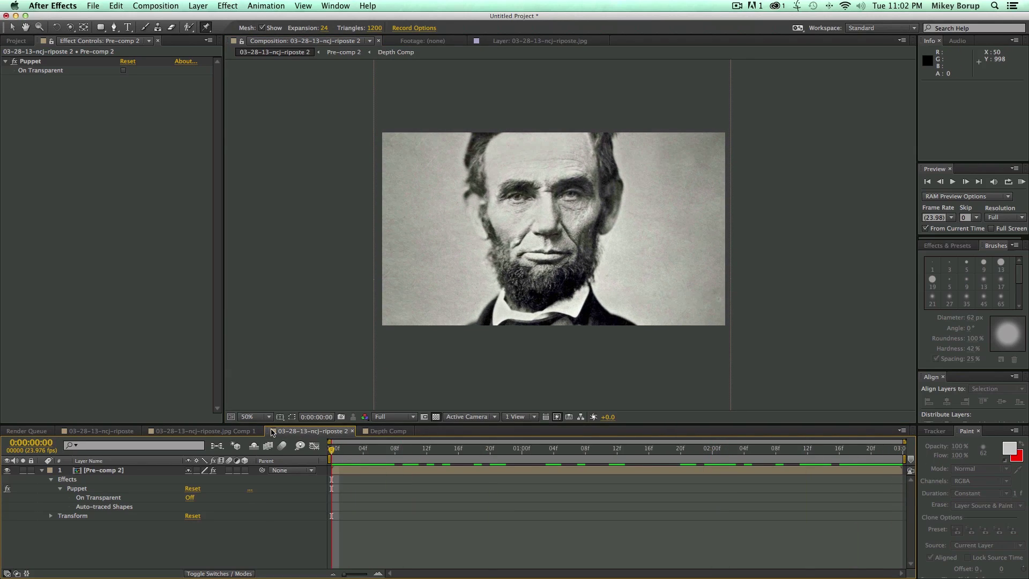
# Try placing Puppet pins at the mouth corners and the middle of the mouth on Pre-comp 2, then undo them.
pyautogui.click(408, 471)
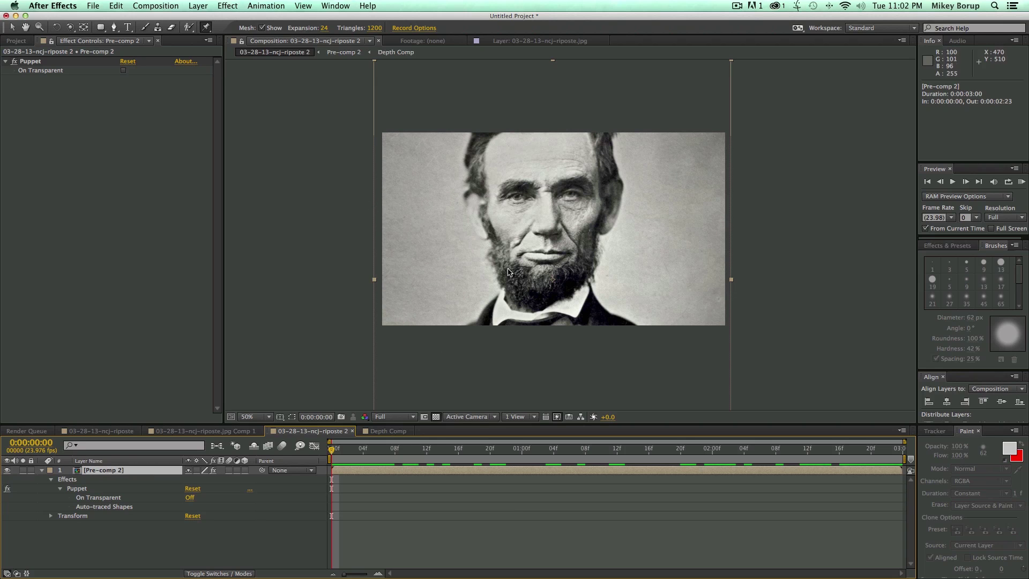
pyautogui.click(516, 254)
pyautogui.click(568, 255)
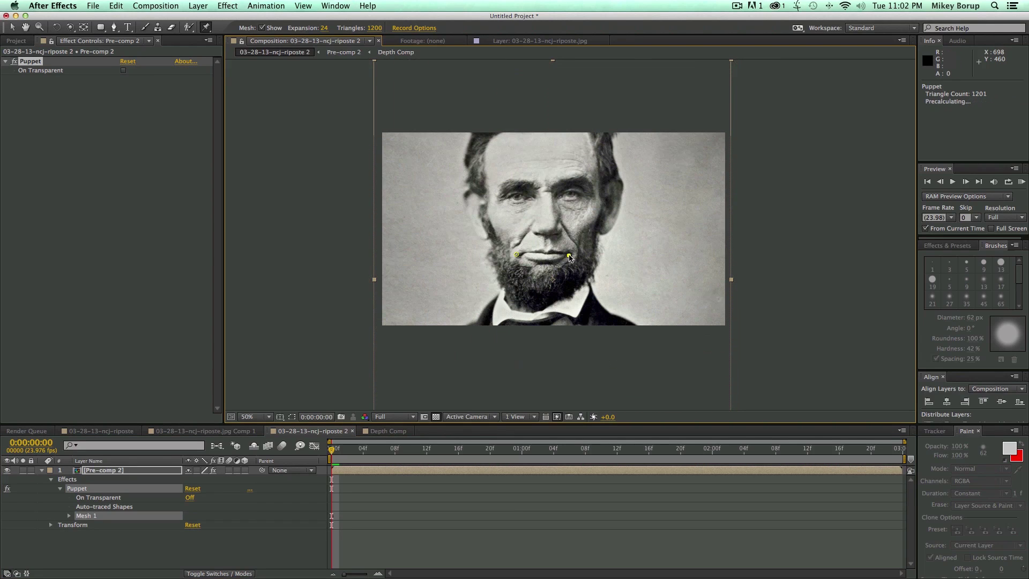
pyautogui.click(544, 257)
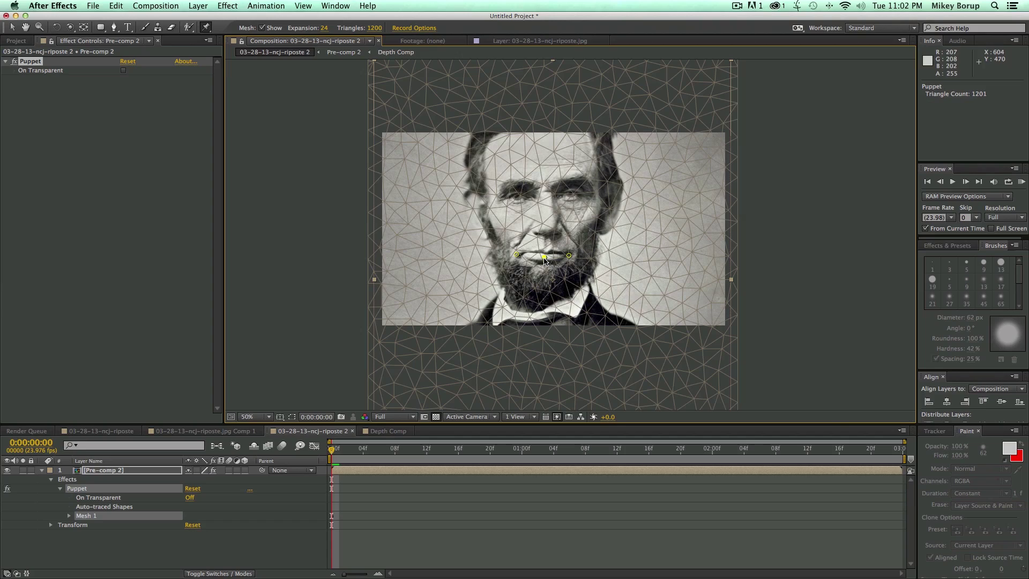
pyautogui.moveTo(568, 256)
pyautogui.mouseDown()
pyautogui.moveTo(567, 242)
pyautogui.moveTo(566, 252)
pyautogui.moveTo(536, 236)
pyautogui.moveTo(568, 256)
pyautogui.moveTo(567, 286)
pyautogui.moveTo(571, 255)
pyautogui.mouseUp()
pyautogui.press('super+z')
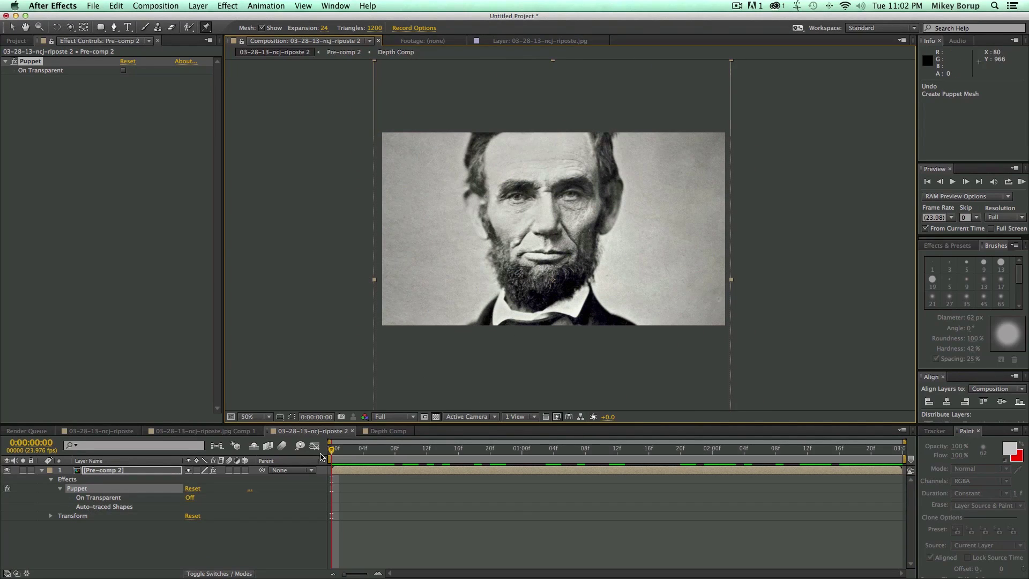
# Place Puppet pins on Pre-comp 2 at the four corners of the composition frame to anchor the image.
pyautogui.click(385, 322)
pyautogui.click(721, 322)
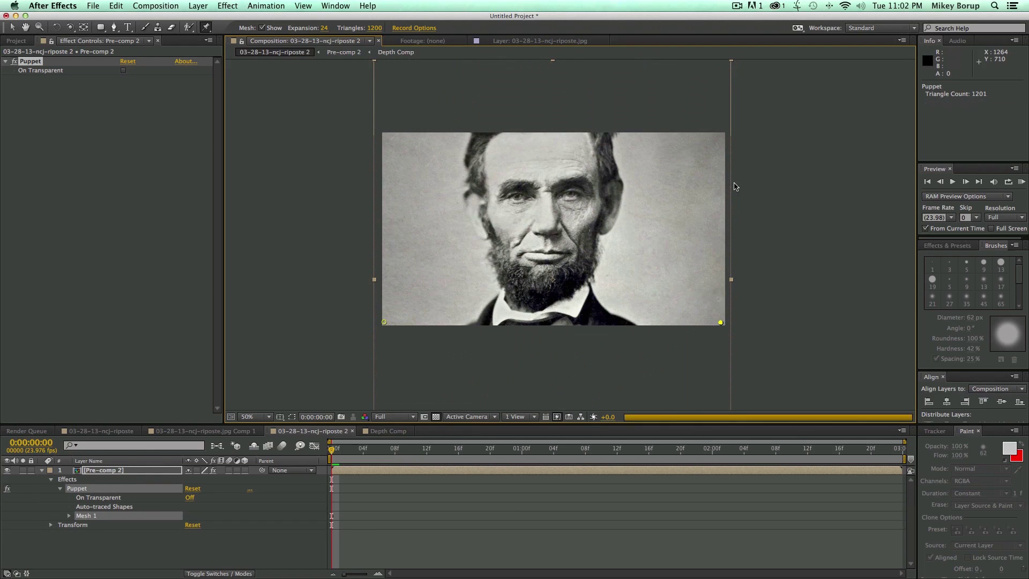
pyautogui.click(723, 136)
pyautogui.click(384, 134)
# Add four Puppet pins around the mouth, one on each cheek and one on each side of the beard.
pyautogui.click(507, 243)
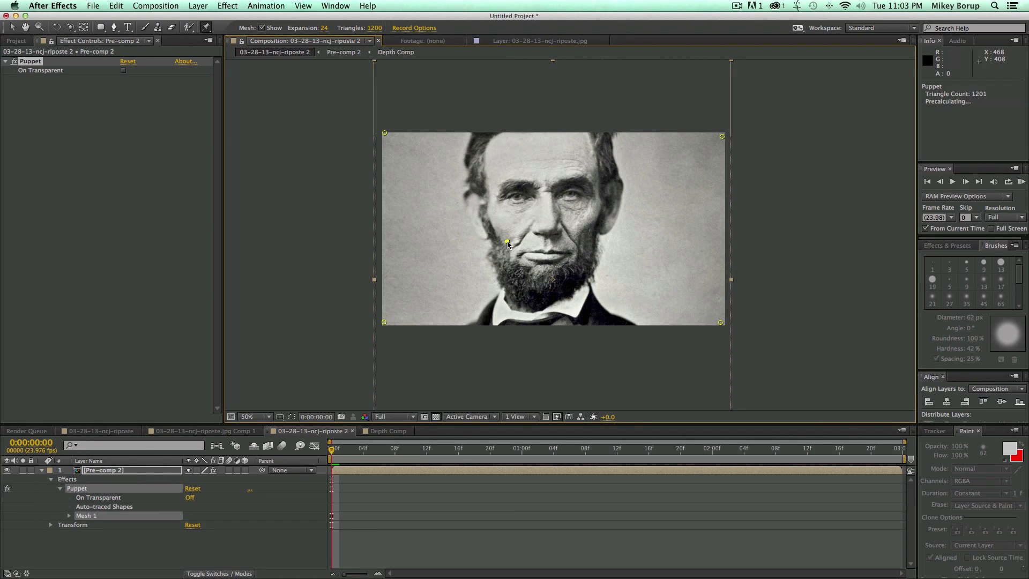
pyautogui.click(513, 278)
pyautogui.click(583, 278)
pyautogui.click(578, 236)
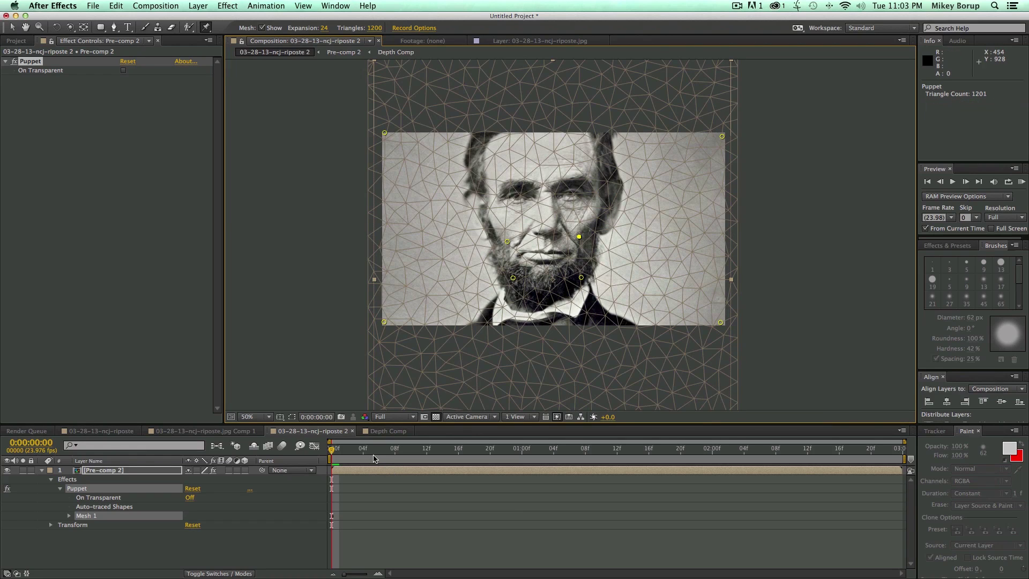
# At 0:00:01:13, add Puppet pins to both corners and the middle of the mouth.
pyautogui.moveTo(570, 456); pyautogui.dragTo(608, 456)
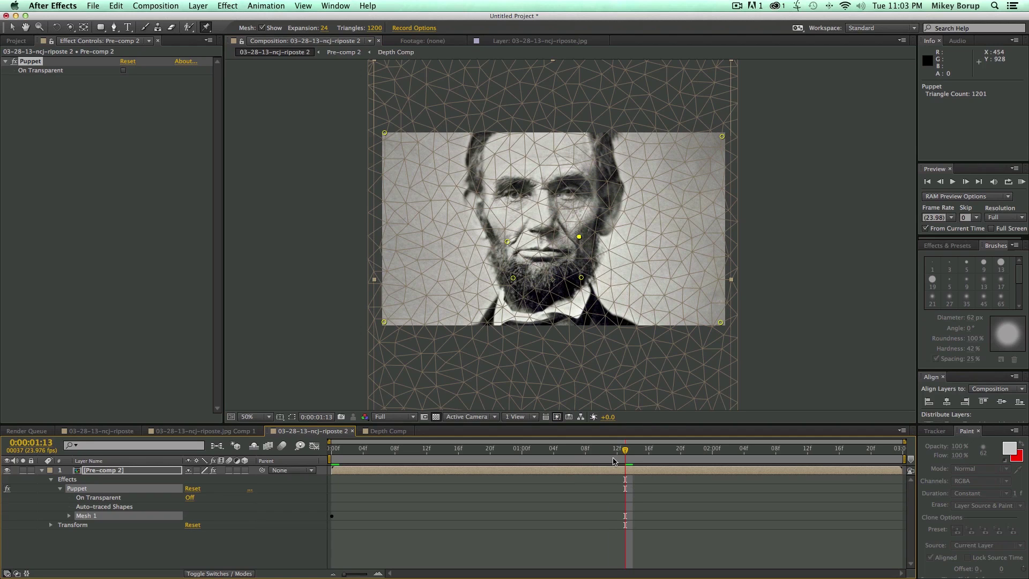
pyautogui.press('.')
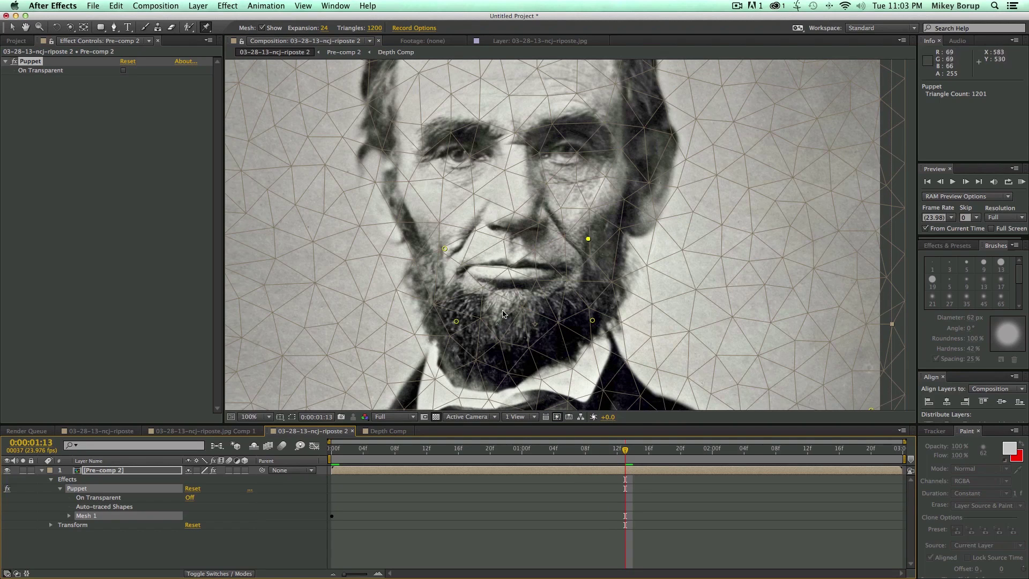
pyautogui.click(461, 268)
pyautogui.press('.')
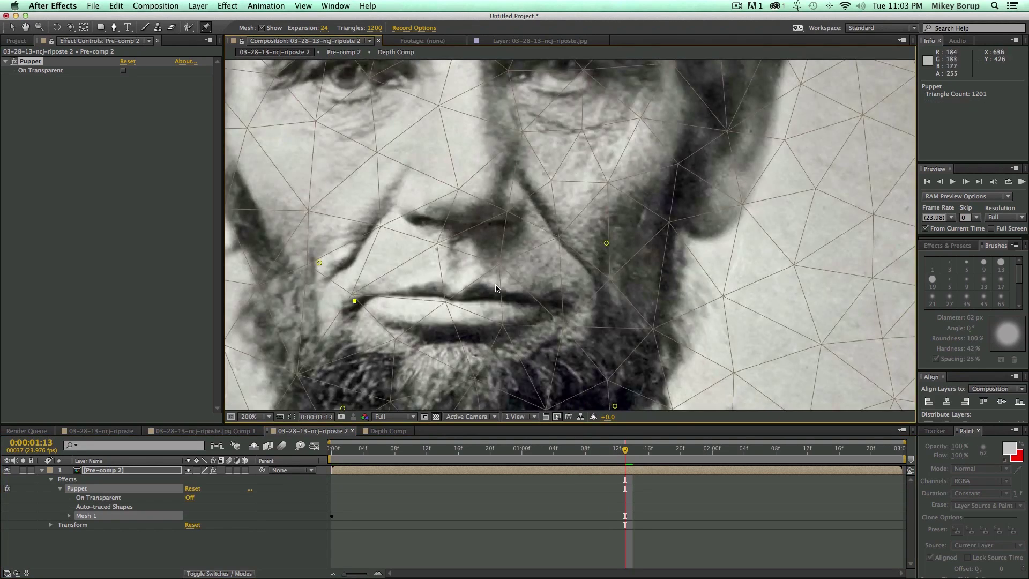
pyautogui.click(447, 309)
pyautogui.click(541, 309)
# At 0:00:02:23, raise the two mouth-corner pins into a slight smile, leaving the middle lip pin in place.
pyautogui.moveTo(627, 451); pyautogui.dragTo(902, 453)
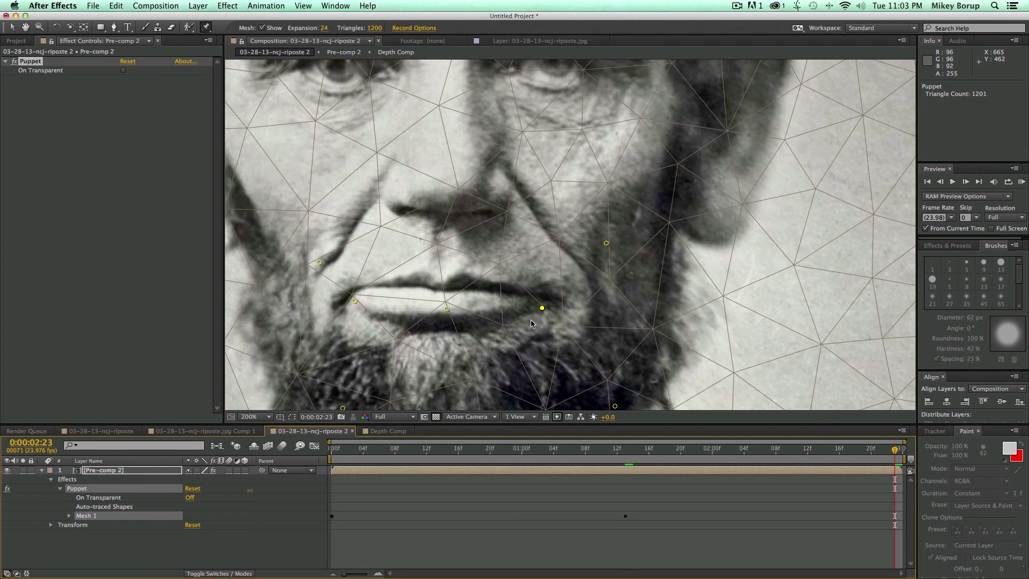
pyautogui.moveTo(542, 310); pyautogui.dragTo(545, 280)
pyautogui.moveTo(354, 302); pyautogui.dragTo(352, 287)
pyautogui.click(448, 309)
# At the first frame, lower both mouth-corner pins slightly into a frown, deselect the layer and preview the expression change.
pyautogui.moveTo(572, 449); pyautogui.dragTo(318, 448)
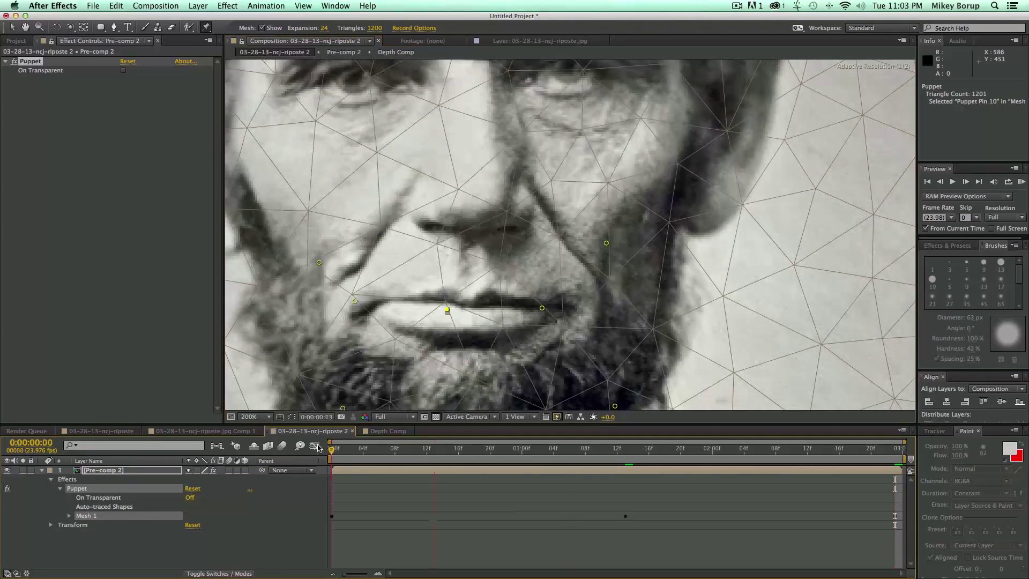
pyautogui.click(354, 303)
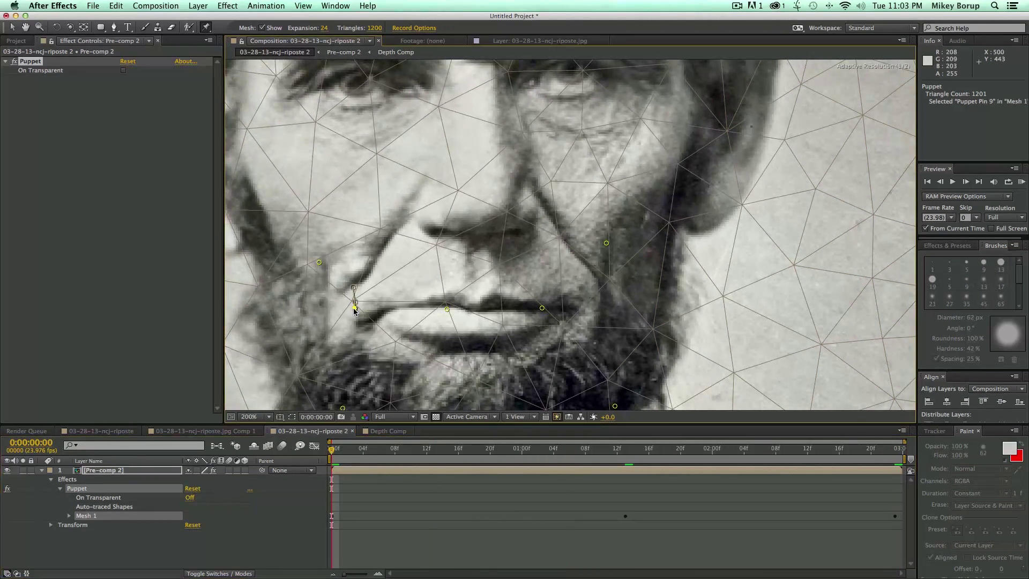
pyautogui.moveTo(543, 309); pyautogui.dragTo(546, 318)
pyautogui.press(',')
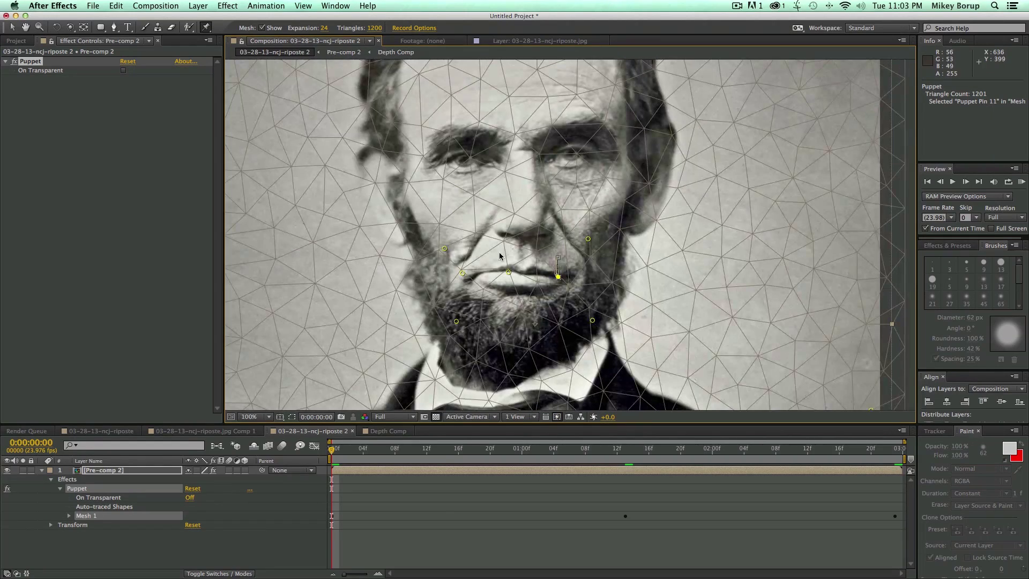
pyautogui.click(433, 543)
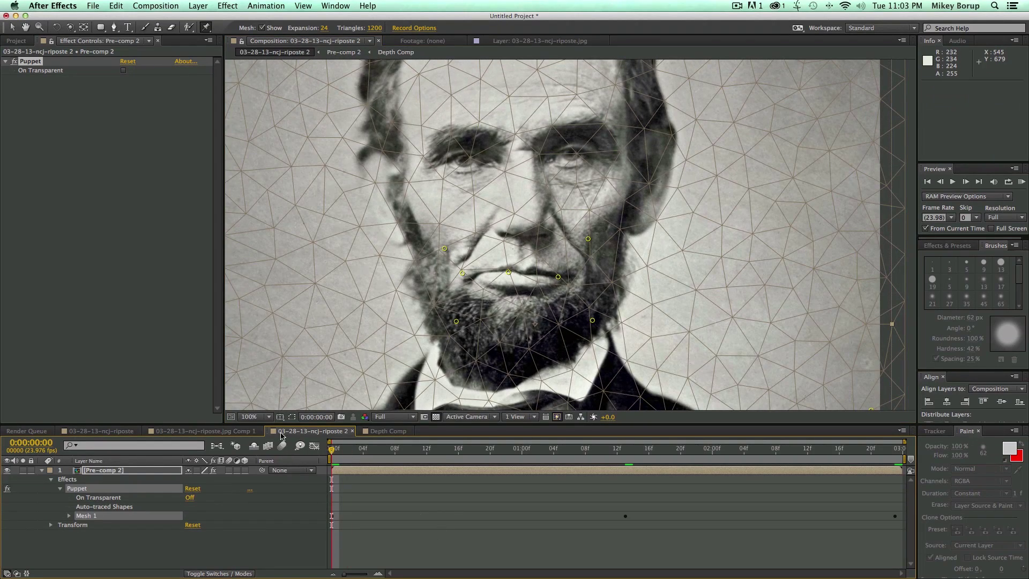
pyautogui.press('space')
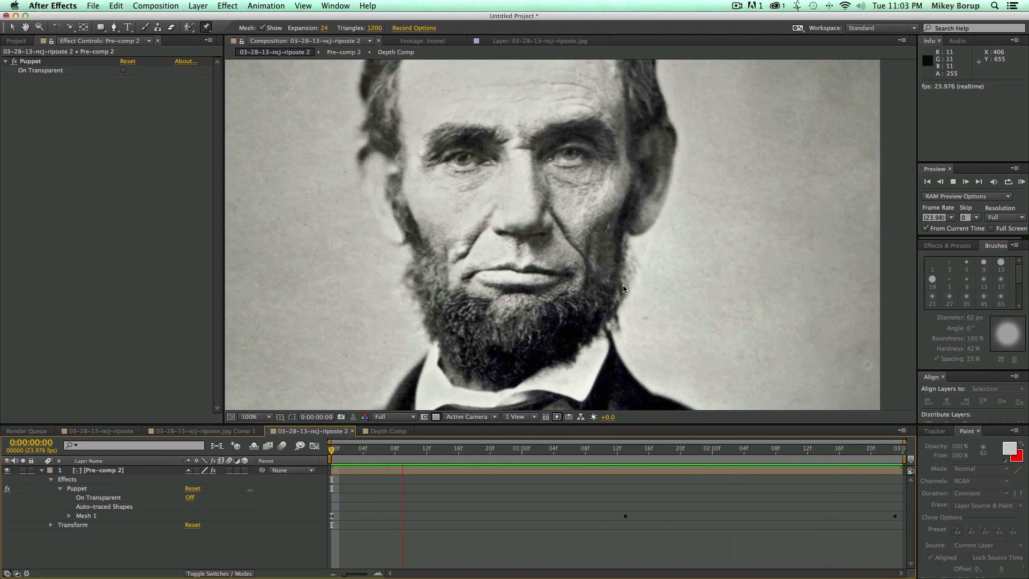
pyautogui.press('space')
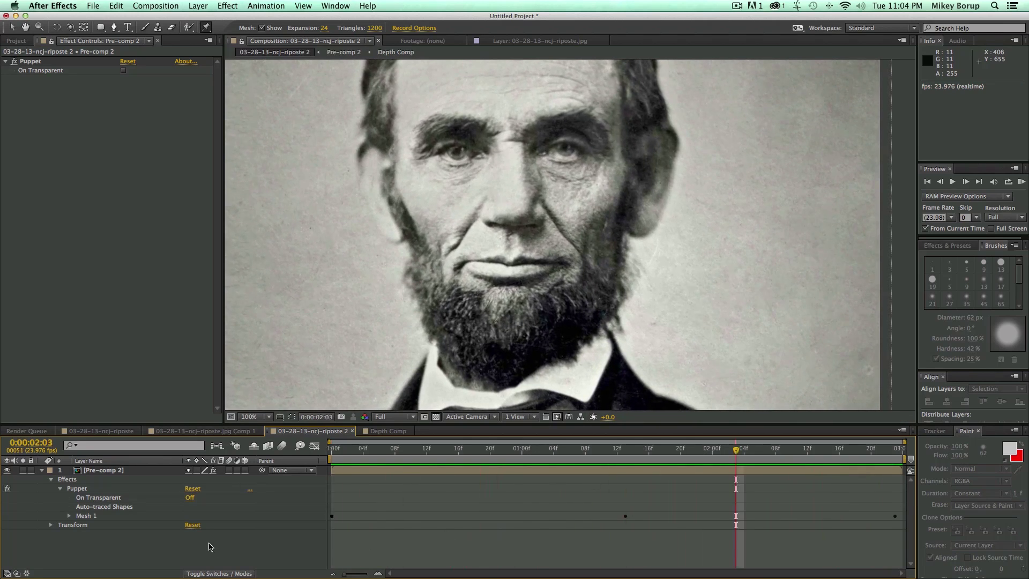
# Reveal Pre-comp 2's keyframes, move the mouth pins' middle position keyframes earlier to about frame 17, and preview the timing.
pyautogui.click(368, 471)
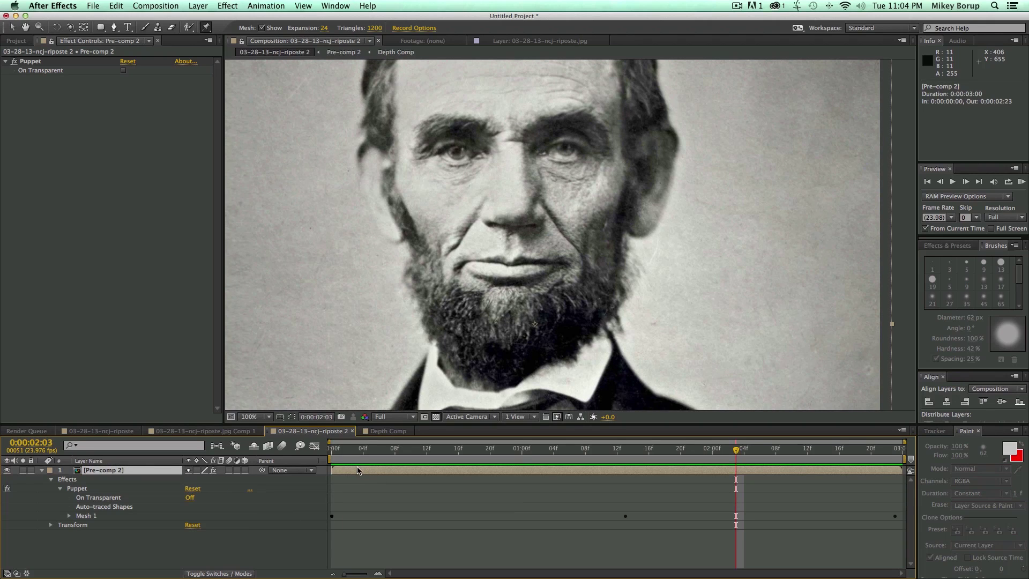
pyautogui.press('u')
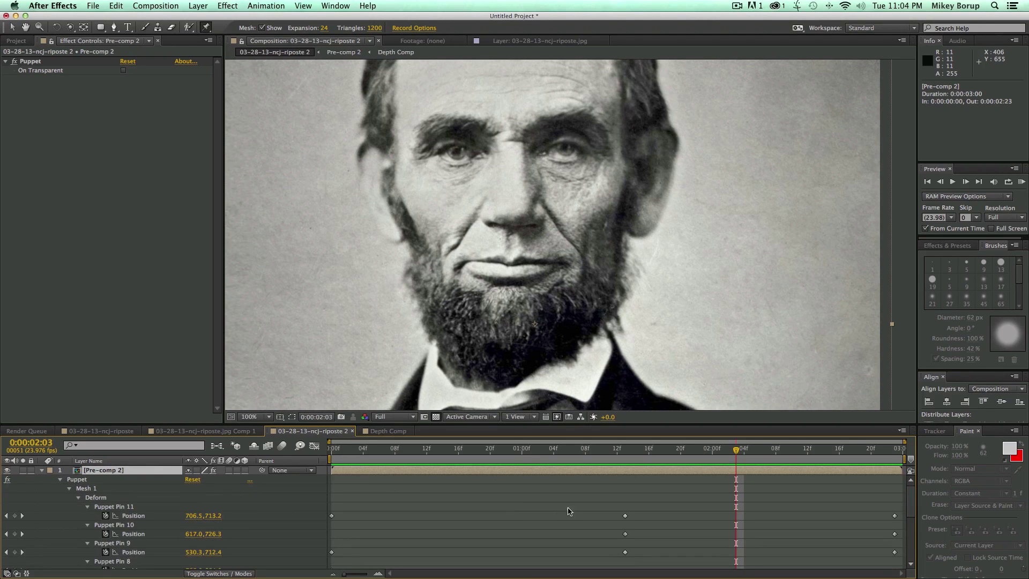
pyautogui.moveTo(583, 504); pyautogui.dragTo(637, 565)
pyautogui.moveTo(625, 516); pyautogui.dragTo(467, 523)
pyautogui.press('space')
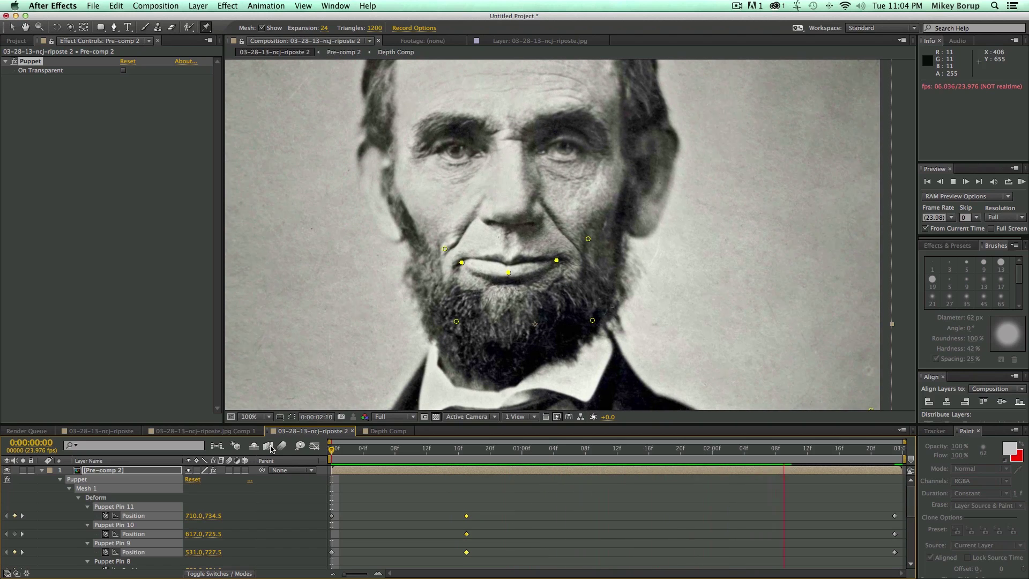
pyautogui.press('space')
# Fit the composition in the viewer, collapse Pre-comp 2's properties, deselect it and run a RAM preview.
pyautogui.click(253, 417)
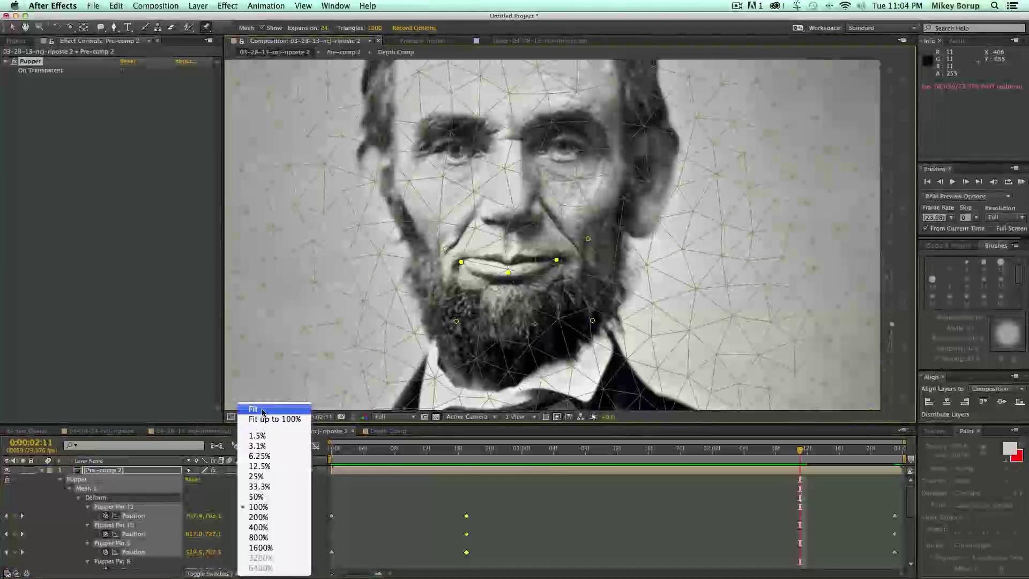
pyautogui.click(263, 410)
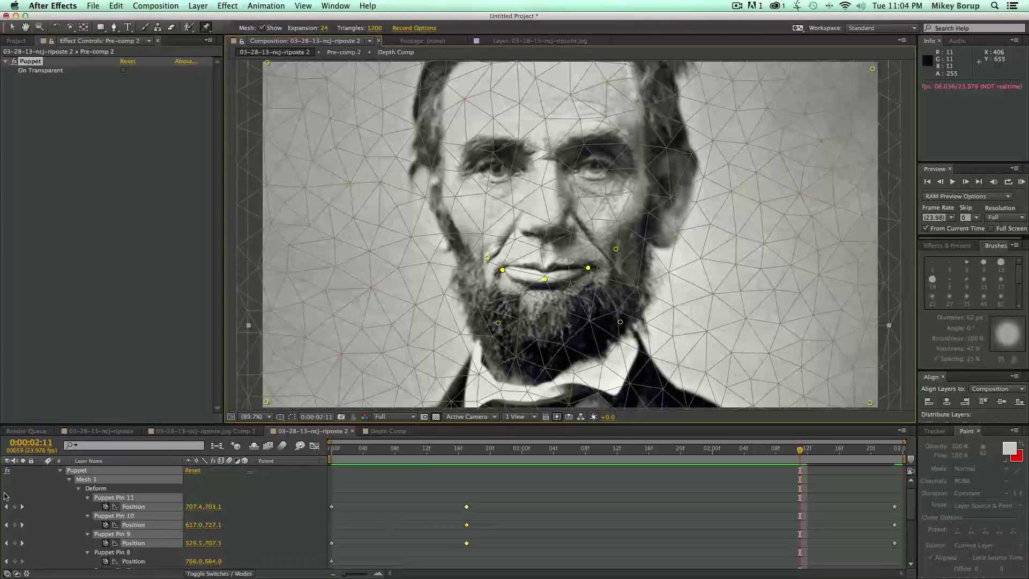
pyautogui.click(43, 472)
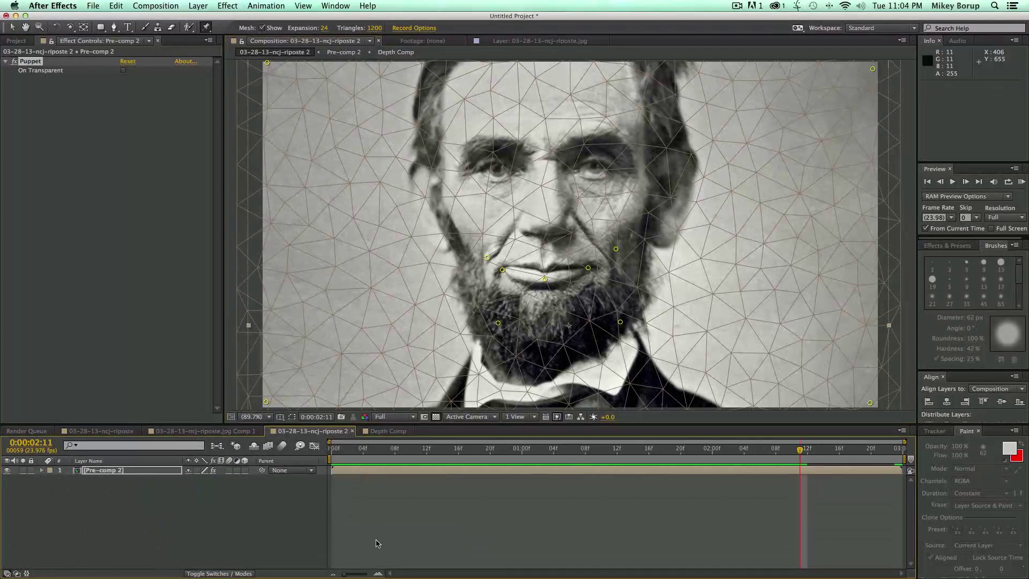
pyautogui.click(376, 549)
pyautogui.press('KP_0')
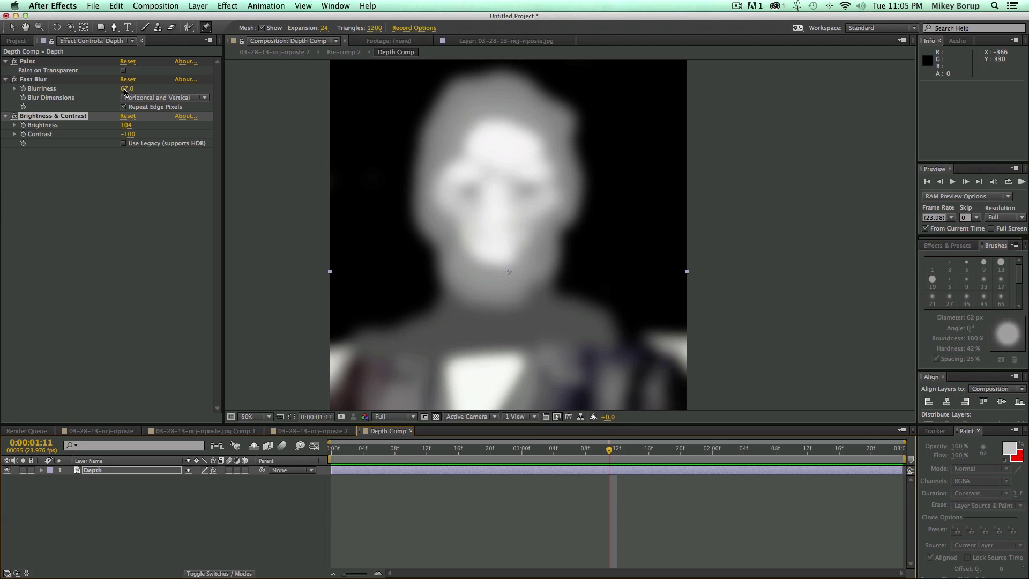
# Return to the main portrait composition and repeatedly scrub and play its opening to examine the head turn and mouth movement.
pyautogui.click(312, 431)
pyautogui.moveTo(409, 455); pyautogui.dragTo(645, 442)
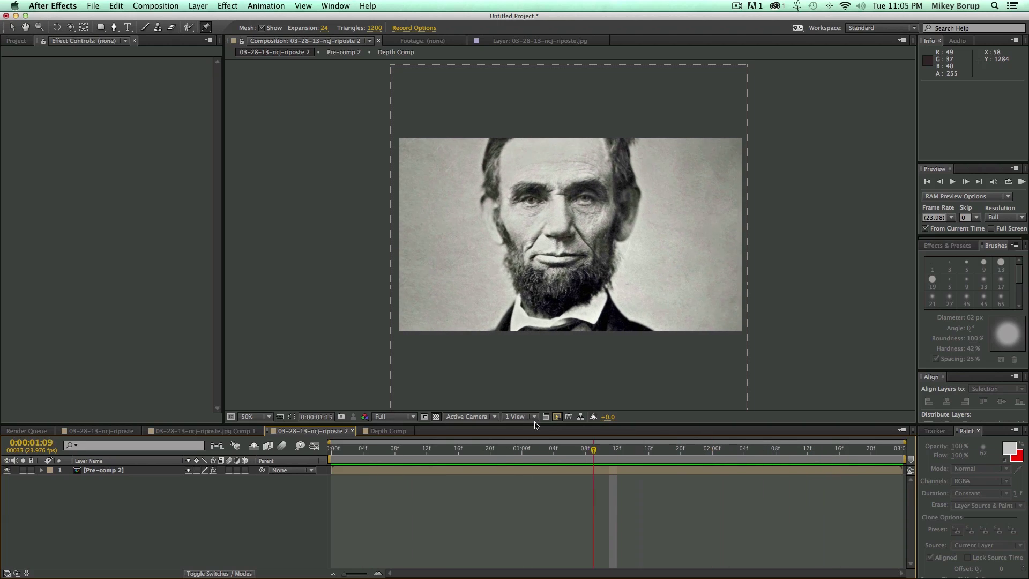
pyautogui.press('space')
pyautogui.moveTo(616, 446); pyautogui.dragTo(301, 422)
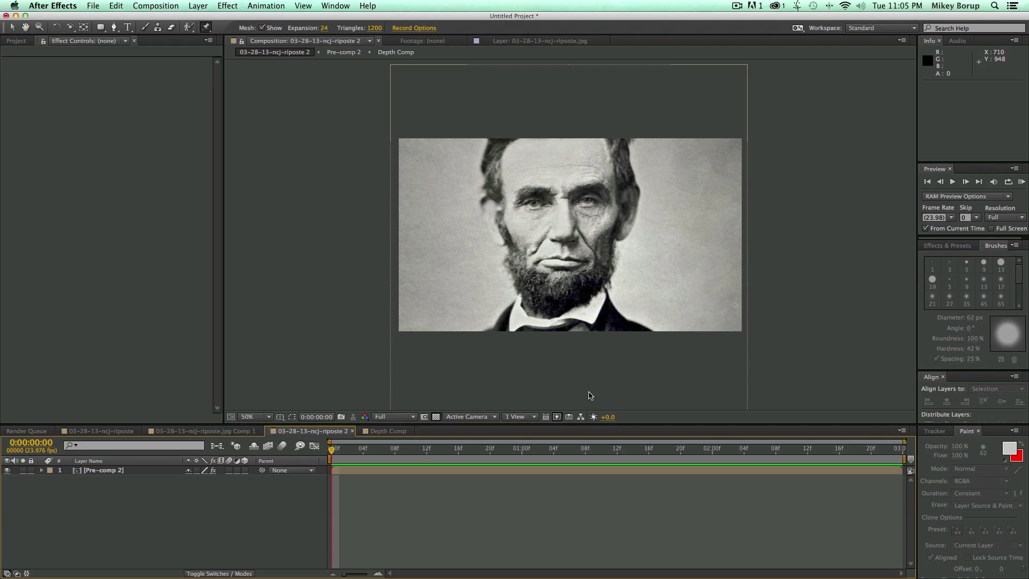
pyautogui.moveTo(354, 451); pyautogui.dragTo(241, 446)
pyautogui.moveTo(456, 454); pyautogui.dragTo(261, 421)
pyautogui.moveTo(376, 453); pyautogui.dragTo(283, 416)
pyautogui.moveTo(370, 449); pyautogui.dragTo(273, 420)
pyautogui.press('space')
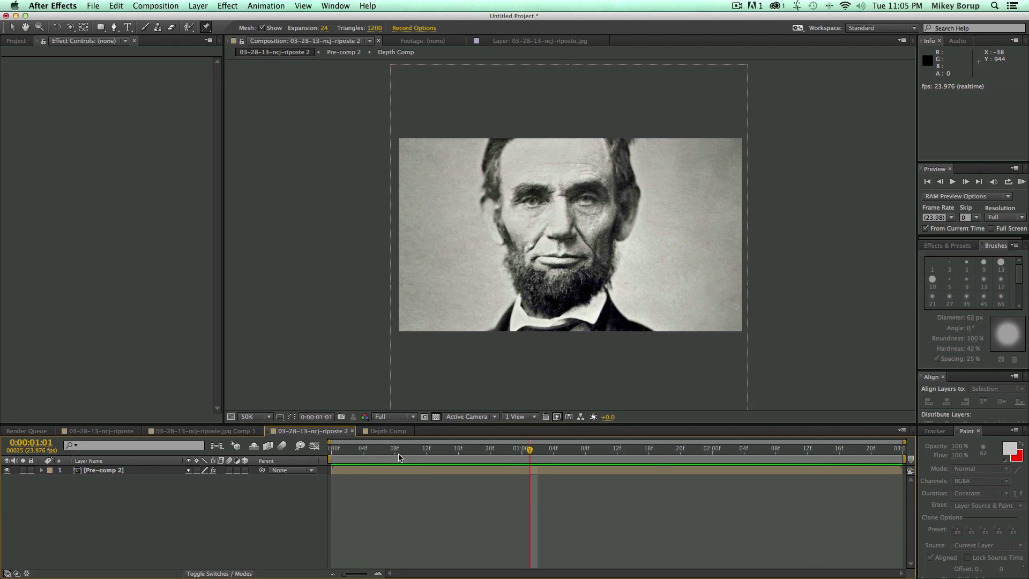
# Return to the first frame, fit the composition in the viewer and run a RAM preview of the finished portrait animation.
pyautogui.click(410, 474)
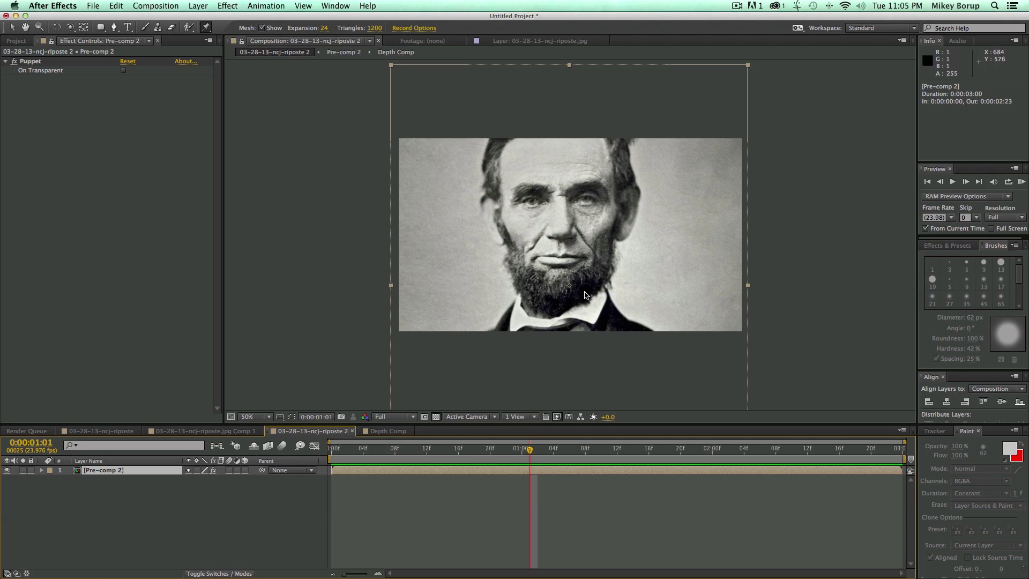
pyautogui.click(508, 511)
pyautogui.moveTo(528, 451); pyautogui.dragTo(423, 470)
pyautogui.press('space')
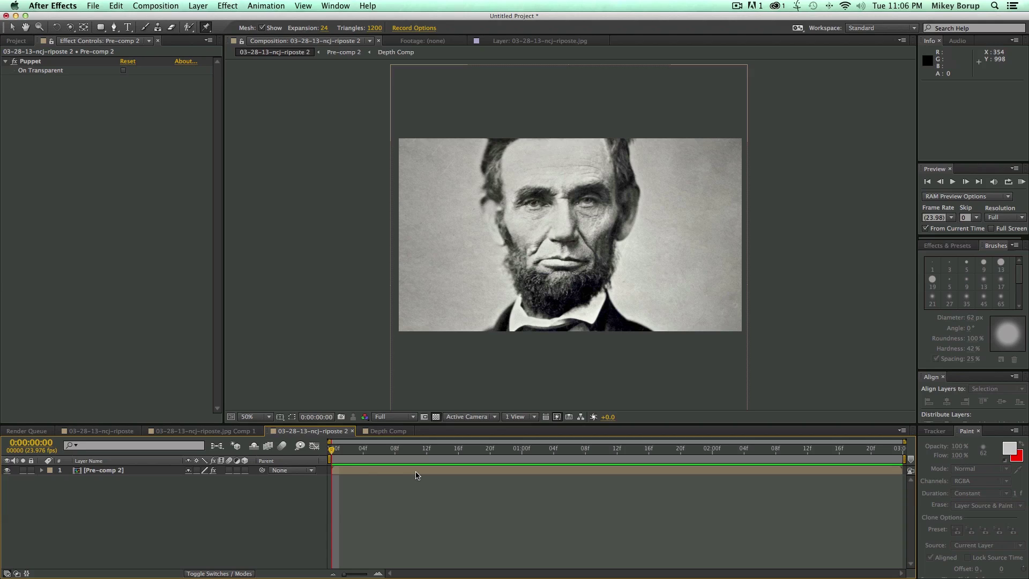
pyautogui.click(268, 417)
pyautogui.click(275, 352)
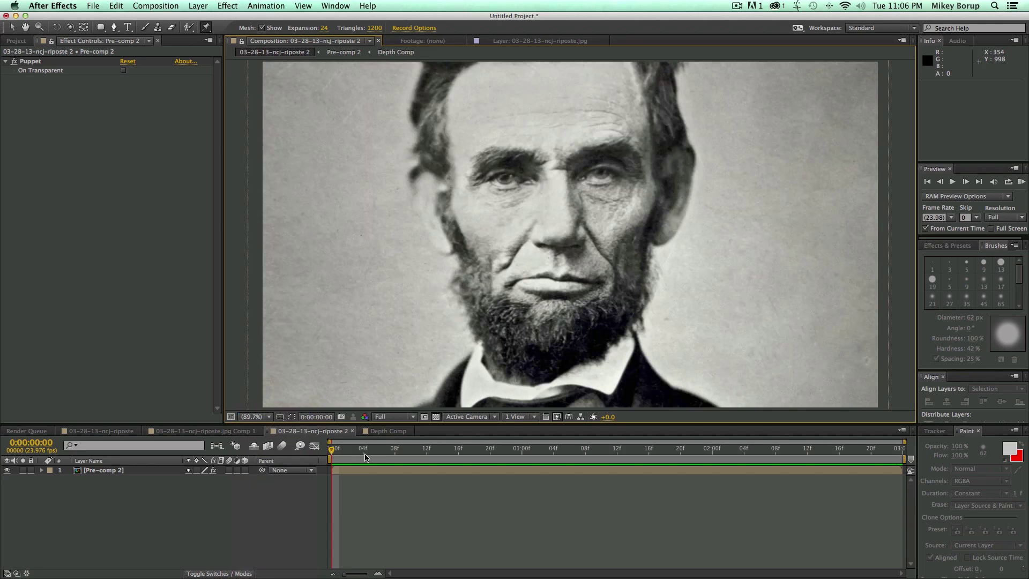
pyautogui.press('KP_0')
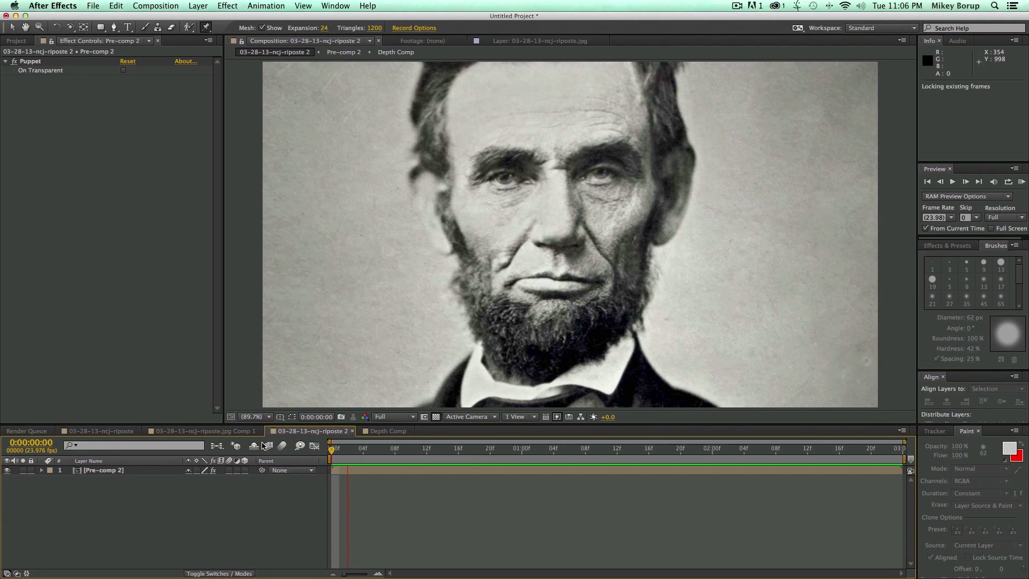